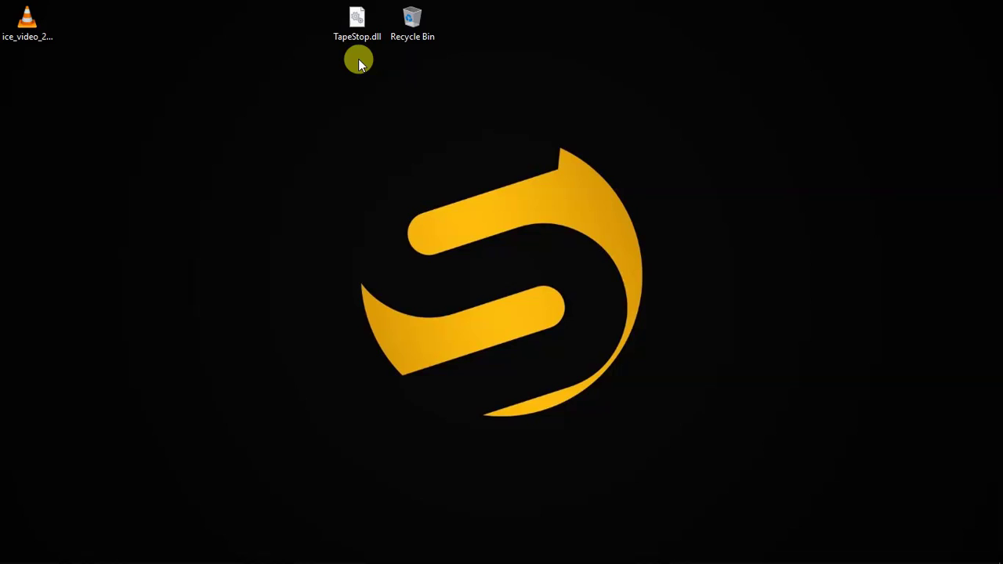
left_click_drag(307, 16, 381, 59)
left_click(357, 99)
- Browse in File Explorer to the folder C:\Program Files (x86)\Sony\ACID Pro 7.0\FileIO Plug-Ins
double_click(413, 32)
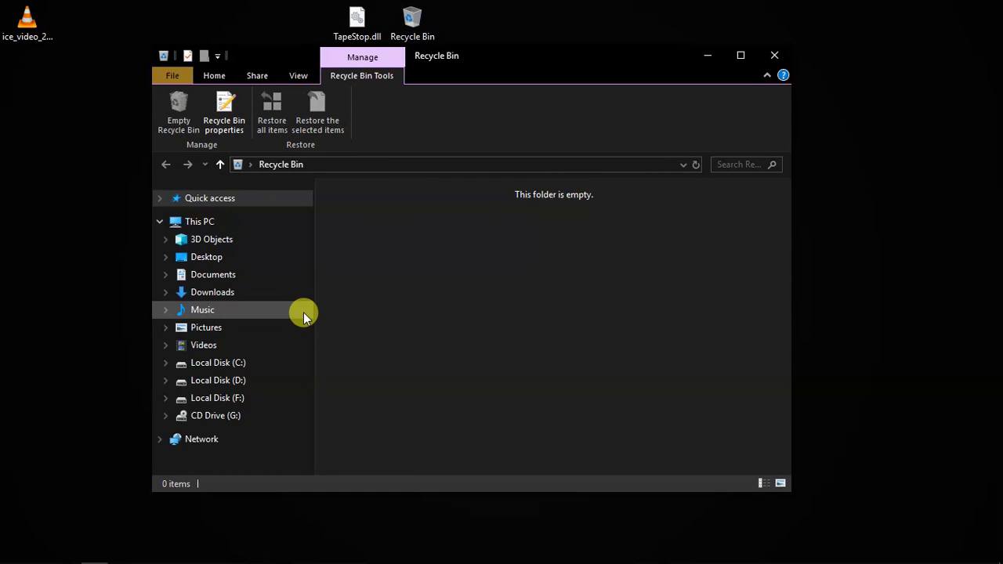
left_click(228, 363)
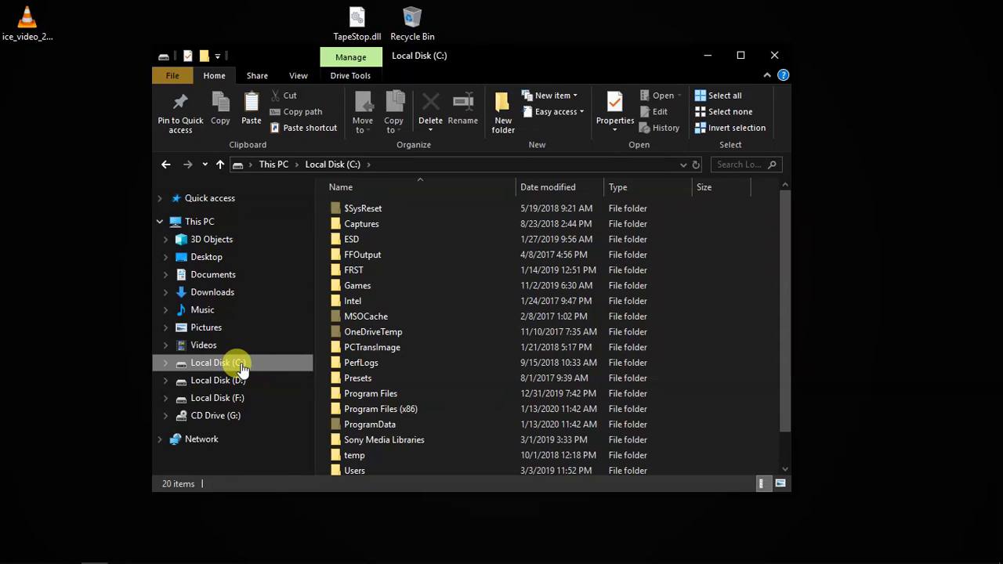
double_click(378, 410)
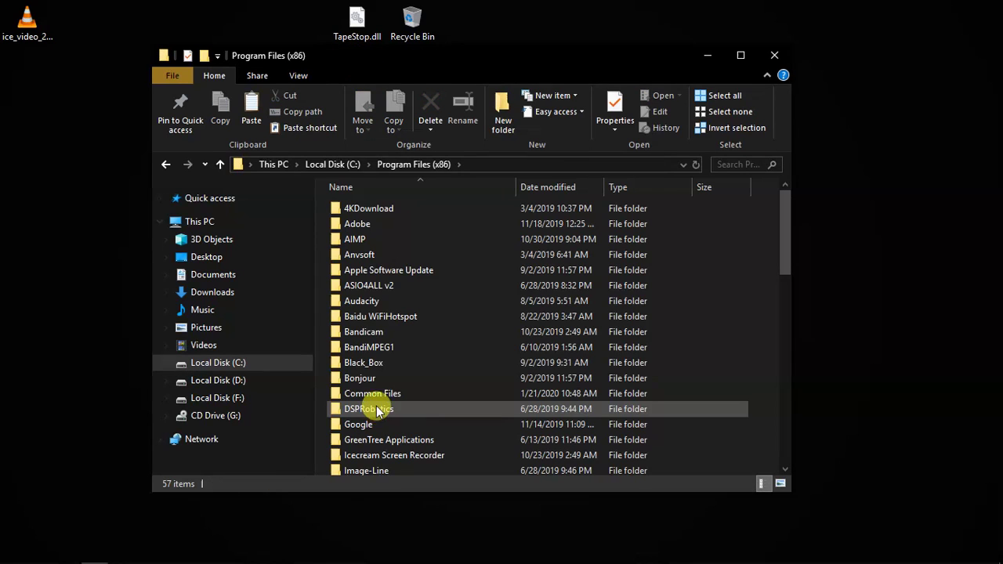
left_click_drag(780, 223, 788, 430)
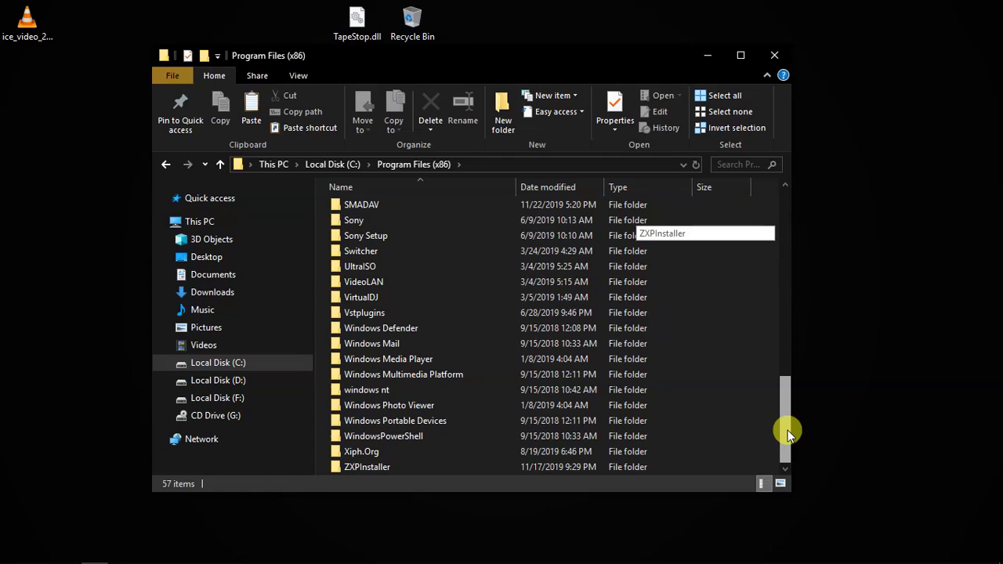
double_click(371, 223)
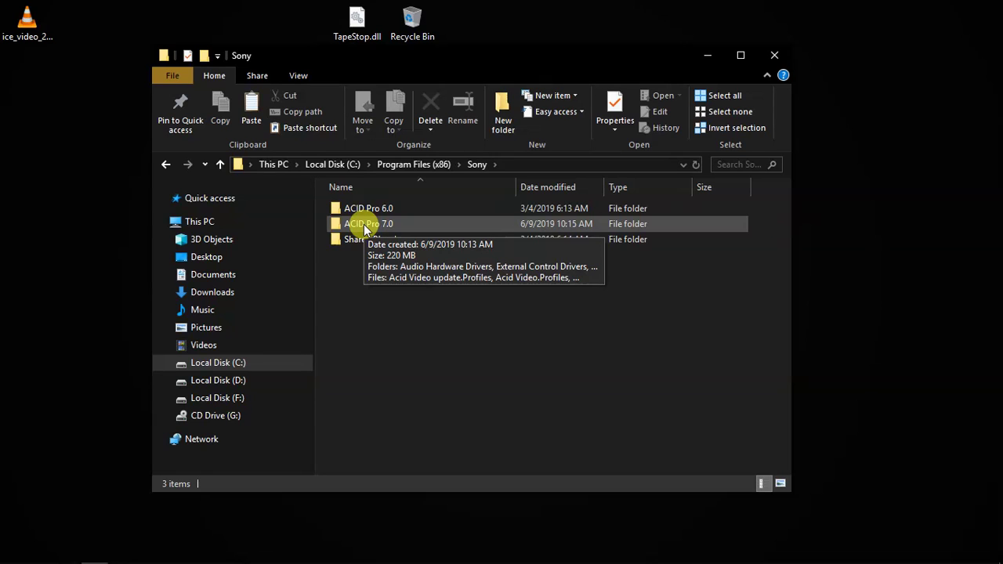
double_click(363, 224)
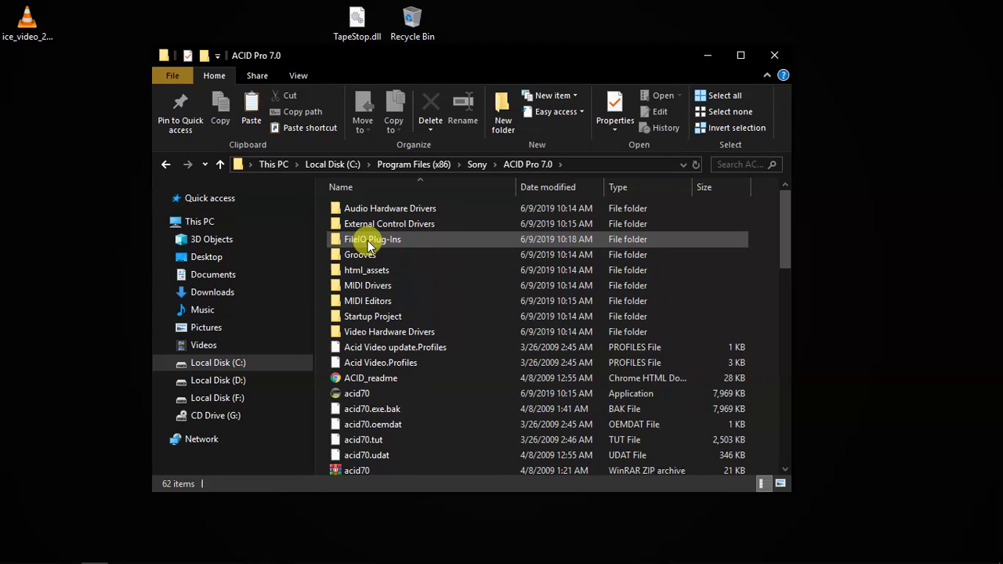
mouse_move(360, 245)
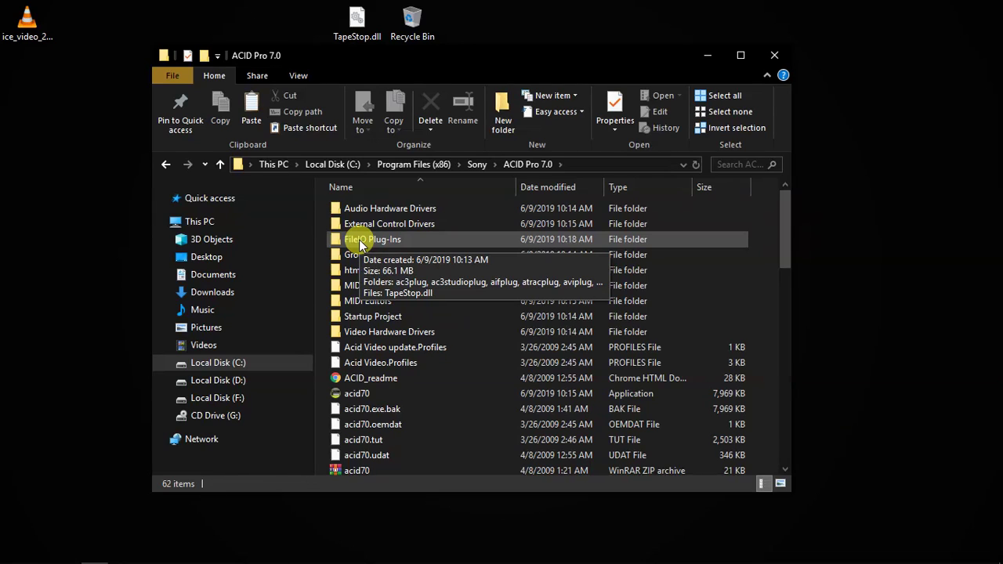
double_click(359, 240)
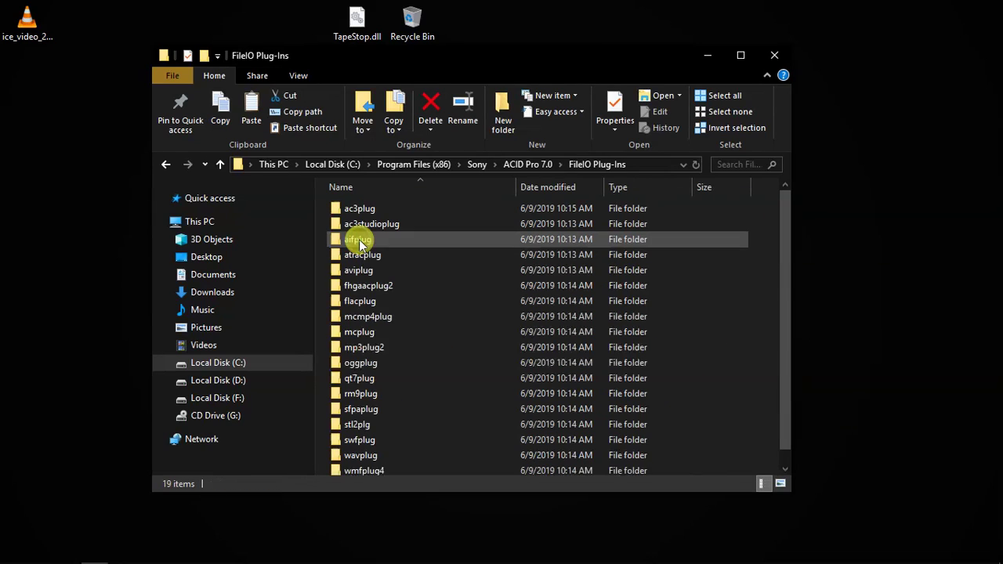
- Check the FileIO Plug-Ins folder for TapeStop.dll and close the folder window
right_click(321, 332)
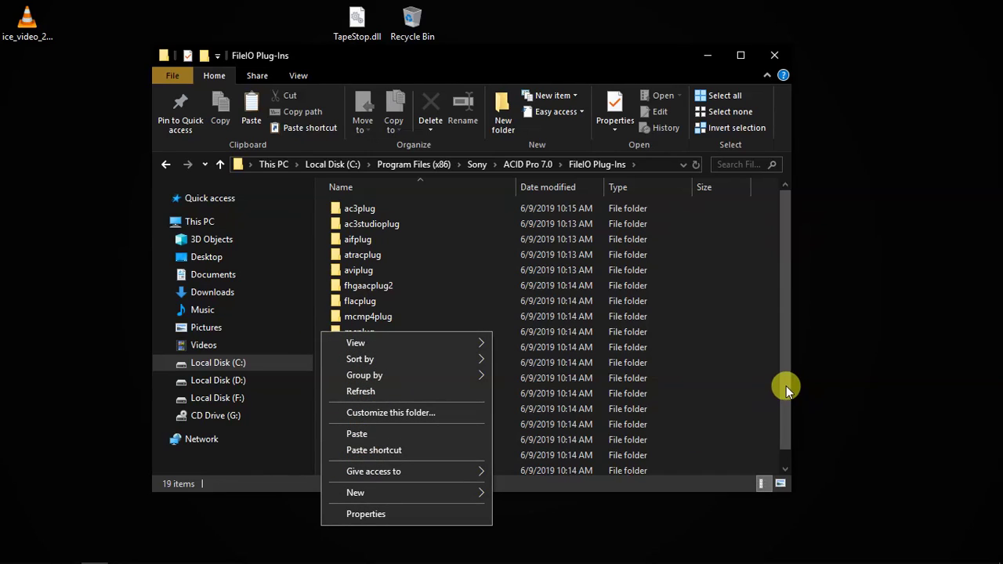
scroll(788, 390, "down", 1)
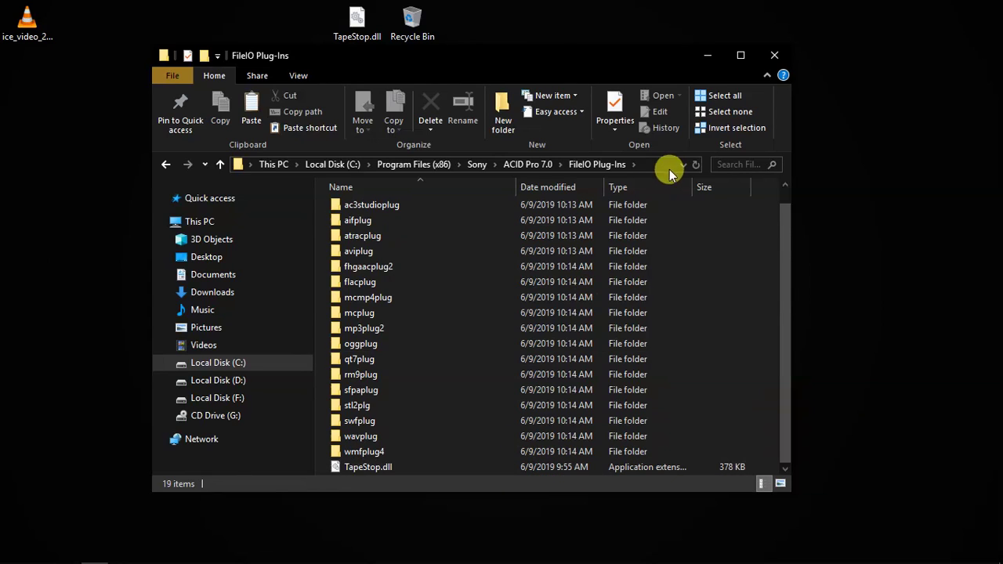
left_click(776, 61)
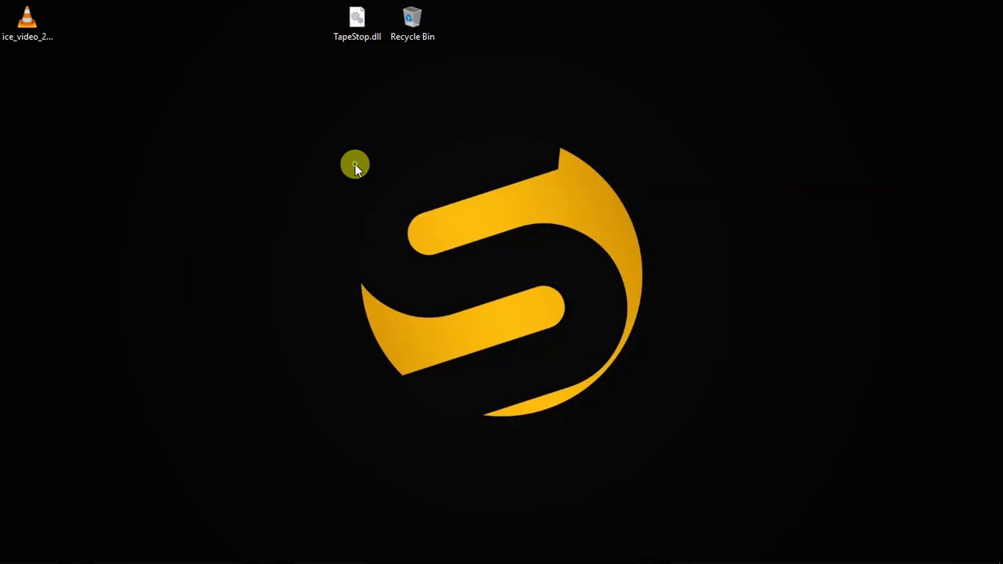
- Switch to ACID Pro 7.0 and scan the search folders for plug-ins in the VST configuration
left_click(4, 220)
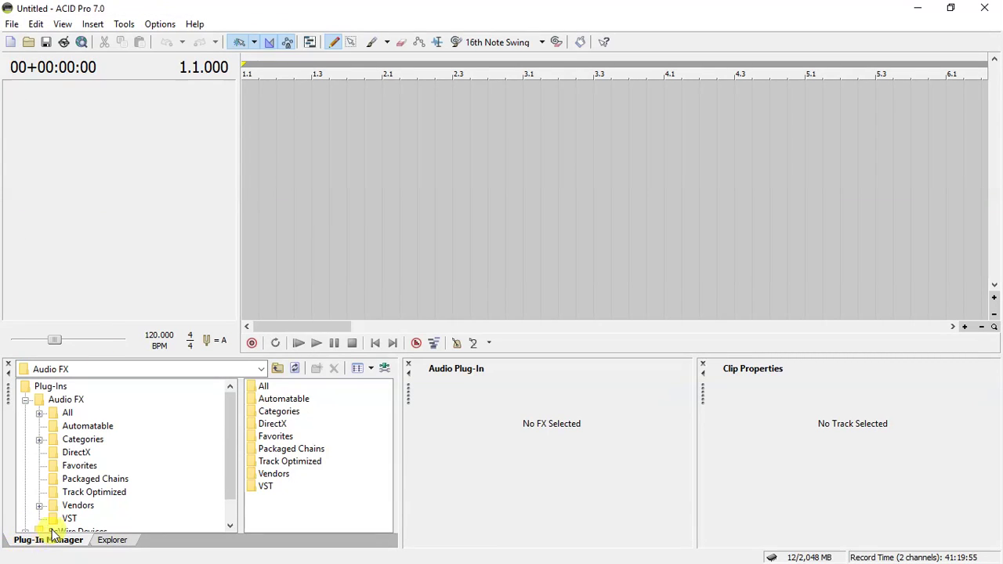
left_click(62, 24)
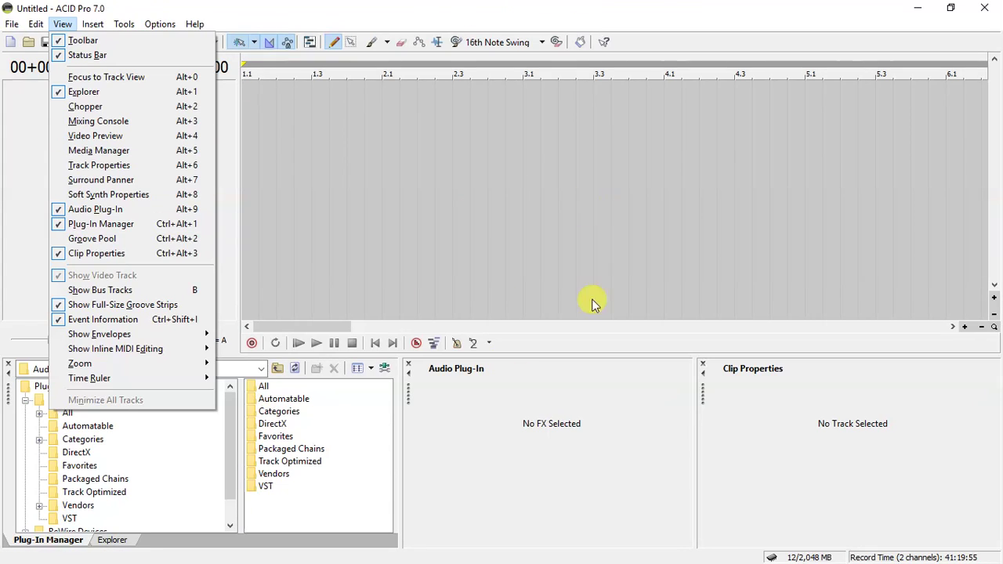
left_click(400, 7)
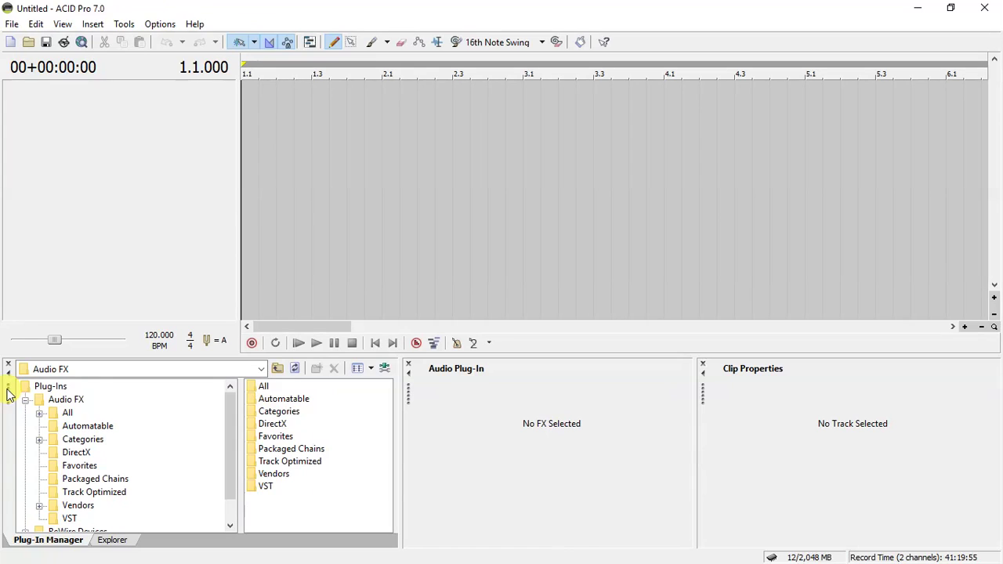
left_click(385, 370)
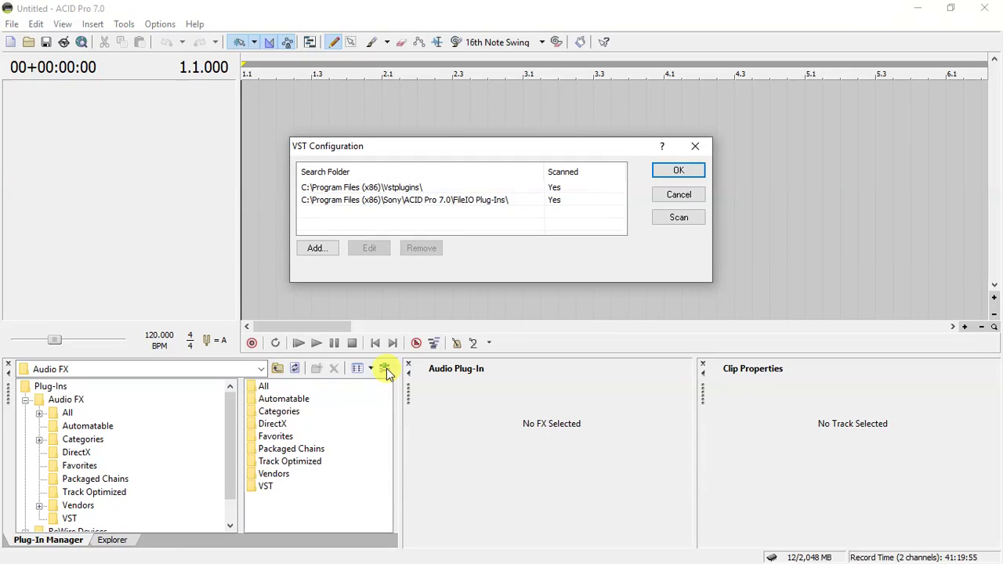
left_click(678, 219)
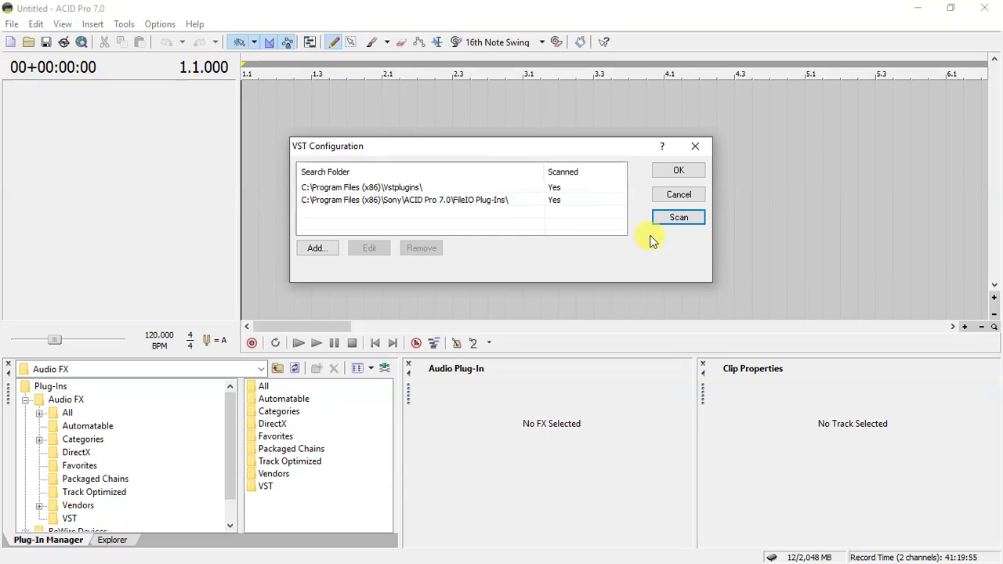
- Try to add C:\Program Files (x86)\Sony\ACID Pro 7.0\FileIO Plug-Ins as a VST search folder
left_click(328, 248)
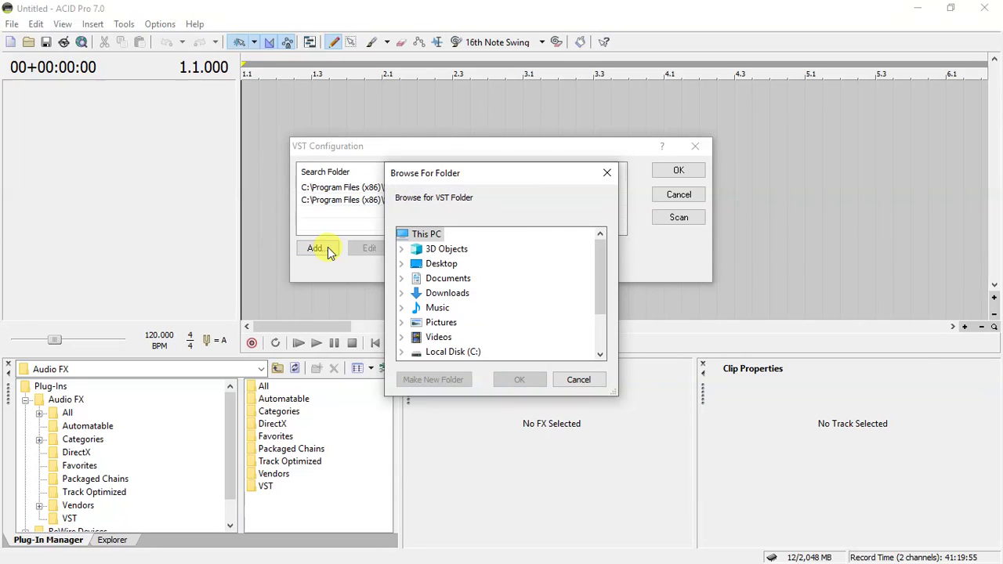
left_click_drag(604, 250, 601, 320)
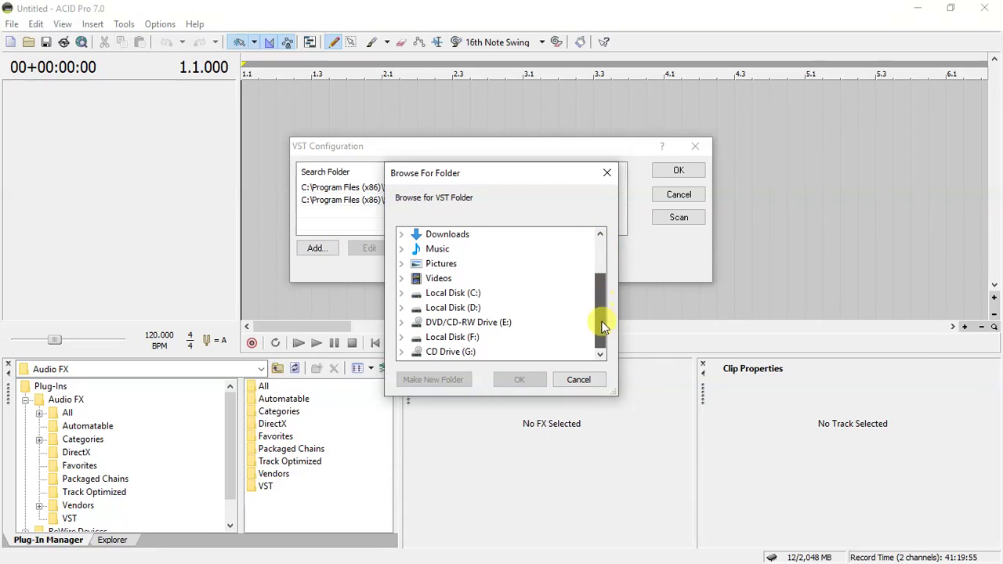
left_click(401, 294)
left_click_drag(601, 284, 601, 317)
left_click(416, 293)
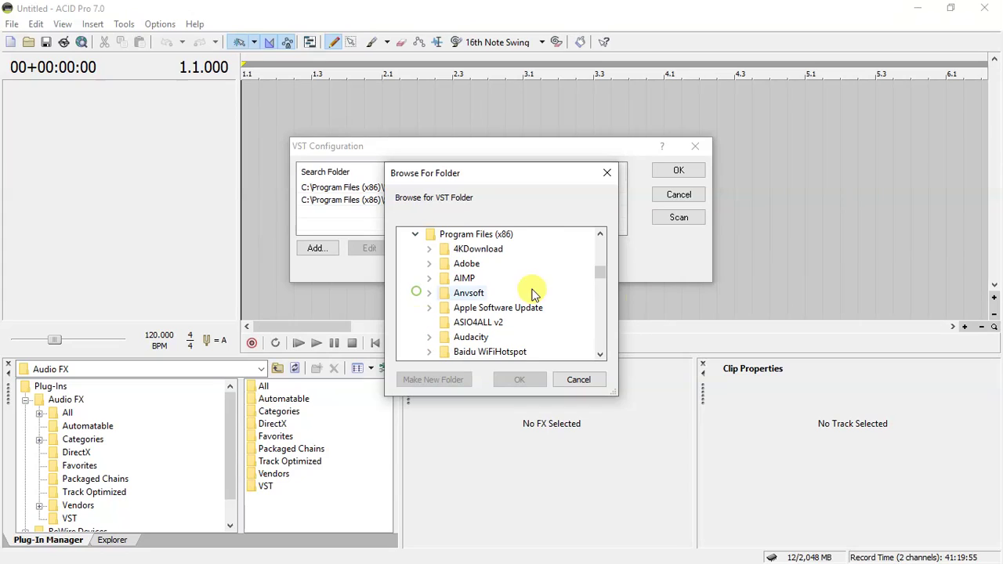
left_click_drag(600, 272, 598, 319)
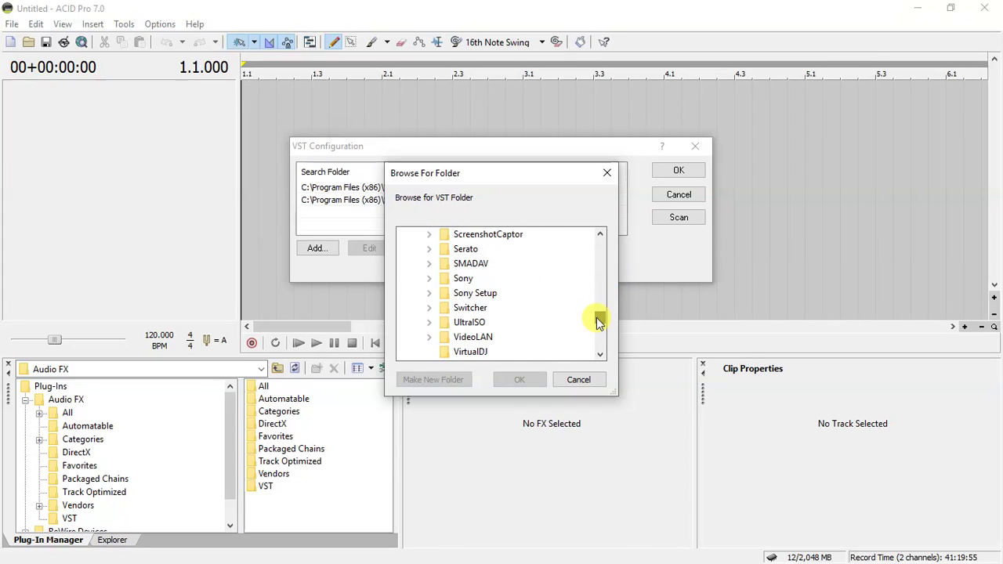
left_click(431, 280)
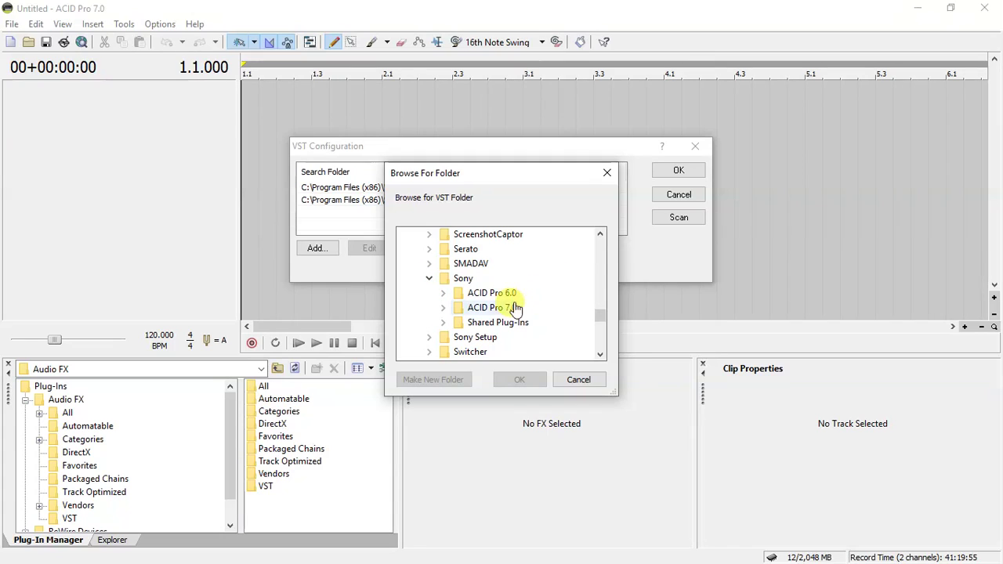
left_click(443, 313)
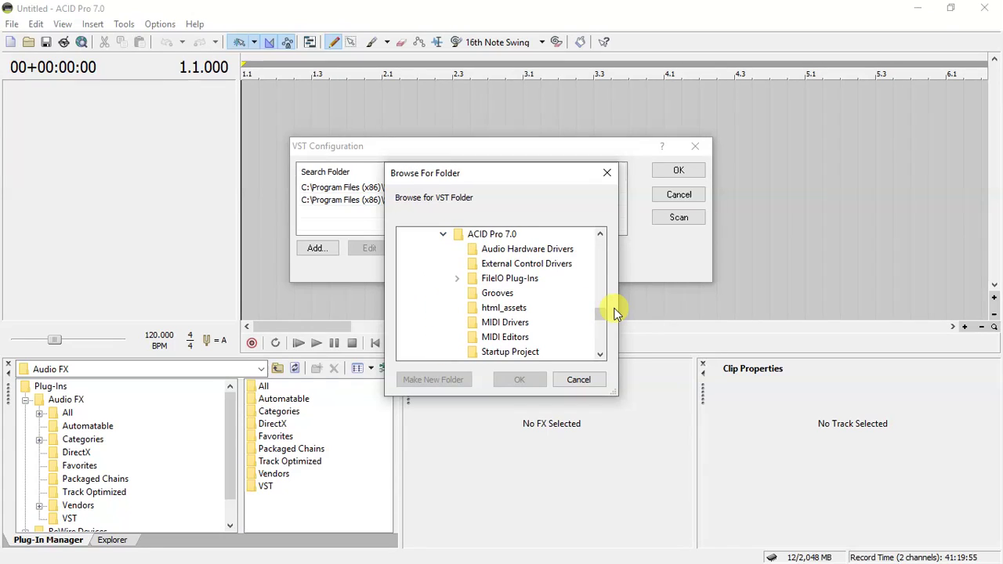
double_click(505, 280)
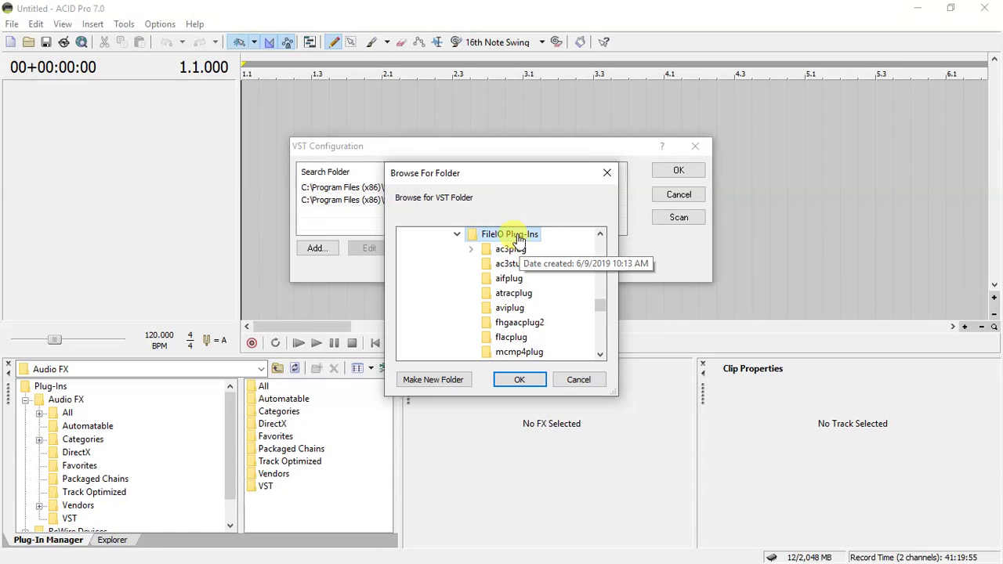
left_click(518, 380)
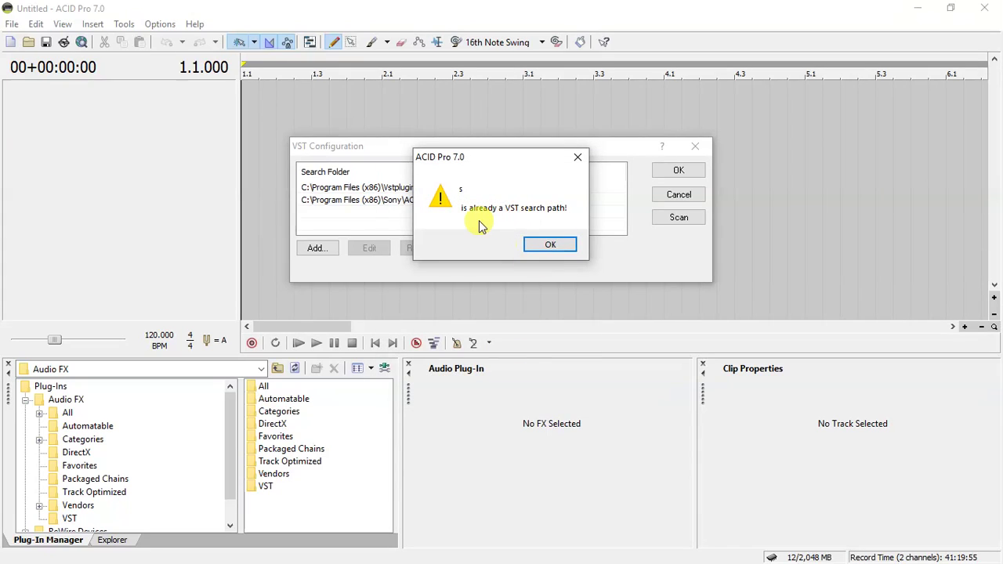
left_click_drag(435, 157, 625, 148)
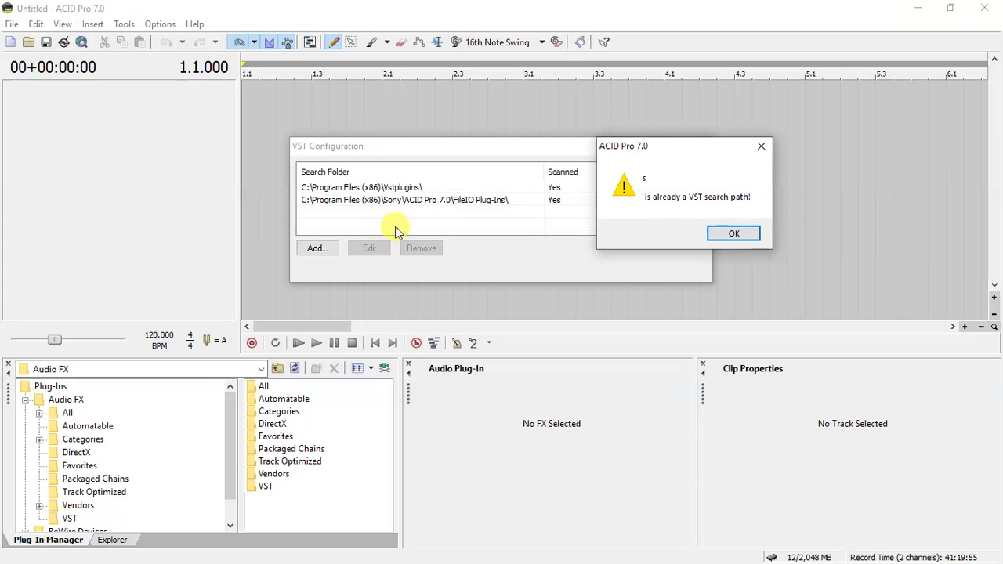
left_click(734, 235)
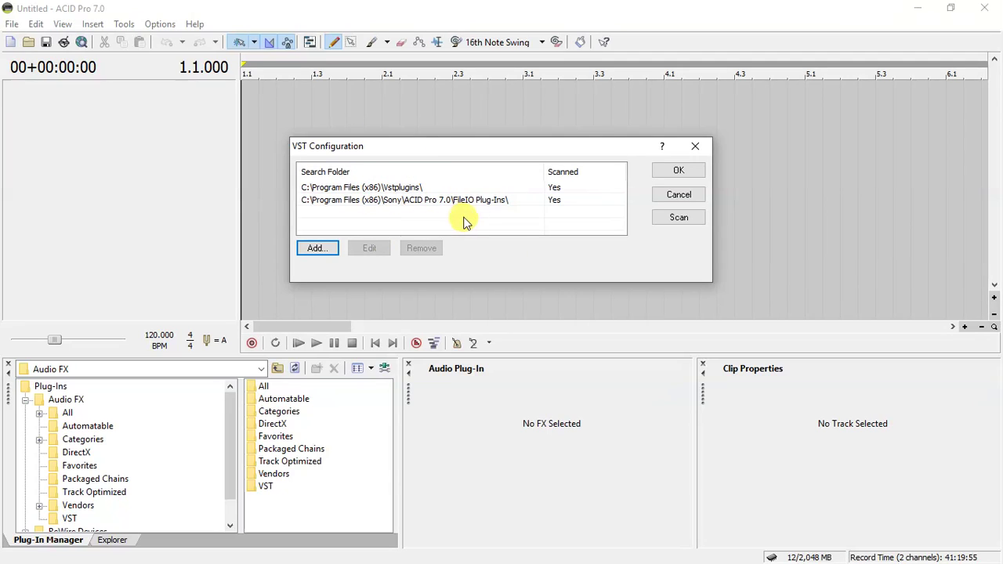
- Rescan the VST search folders and accept the VST configuration
left_click(672, 218)
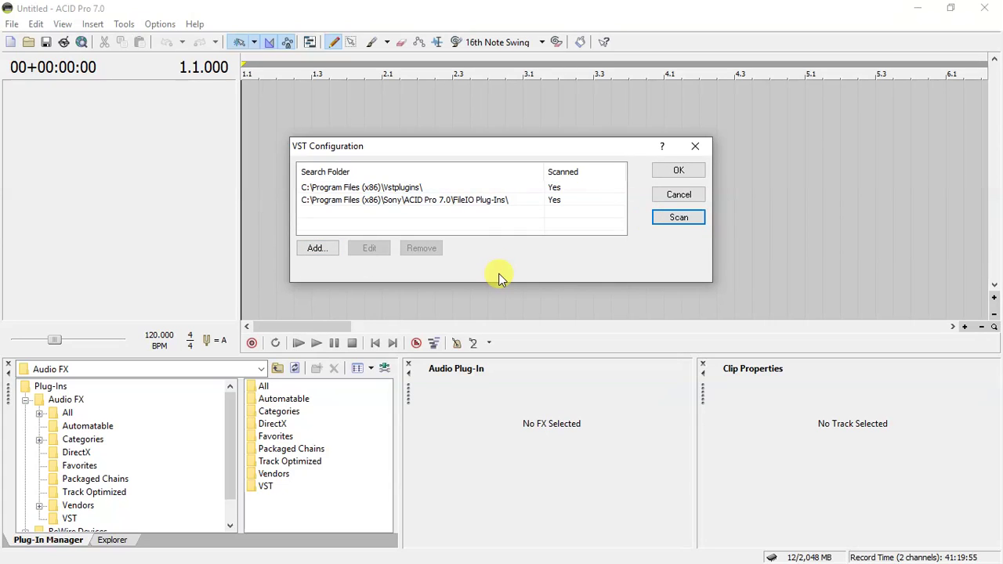
left_click(681, 171)
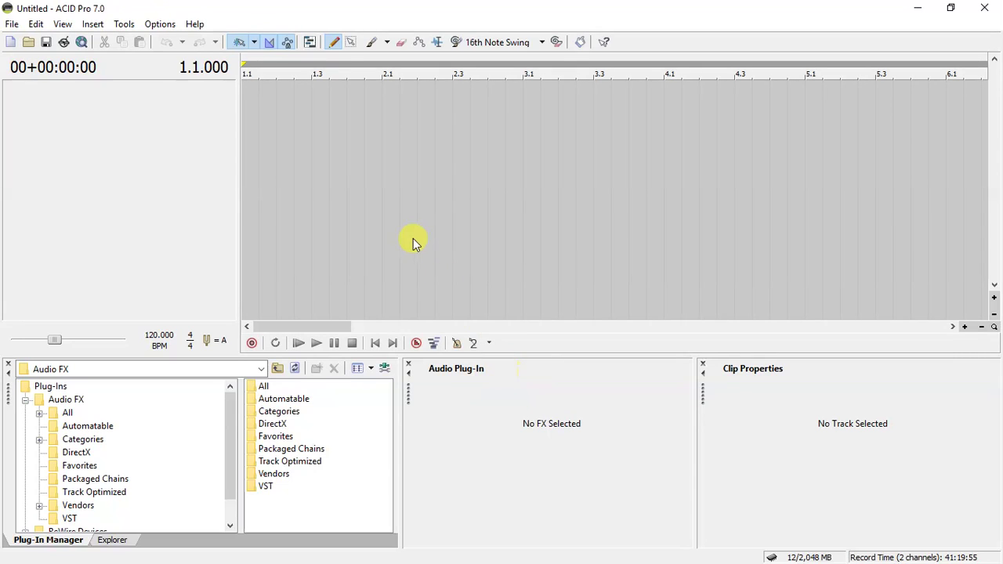
- Insert an audio track and add the dblue.TapeStop plug-in to its effects chain
right_click(279, 107)
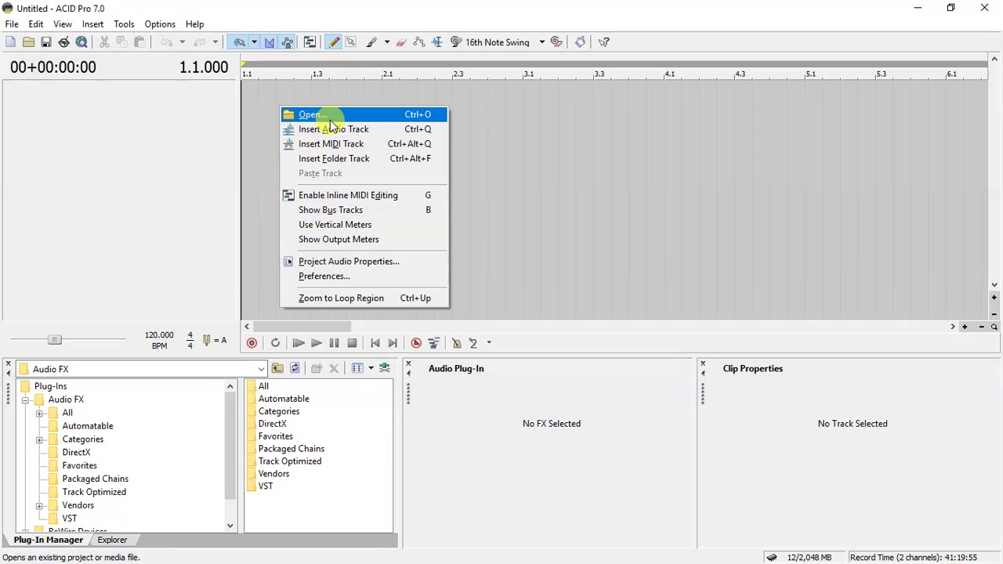
left_click(423, 130)
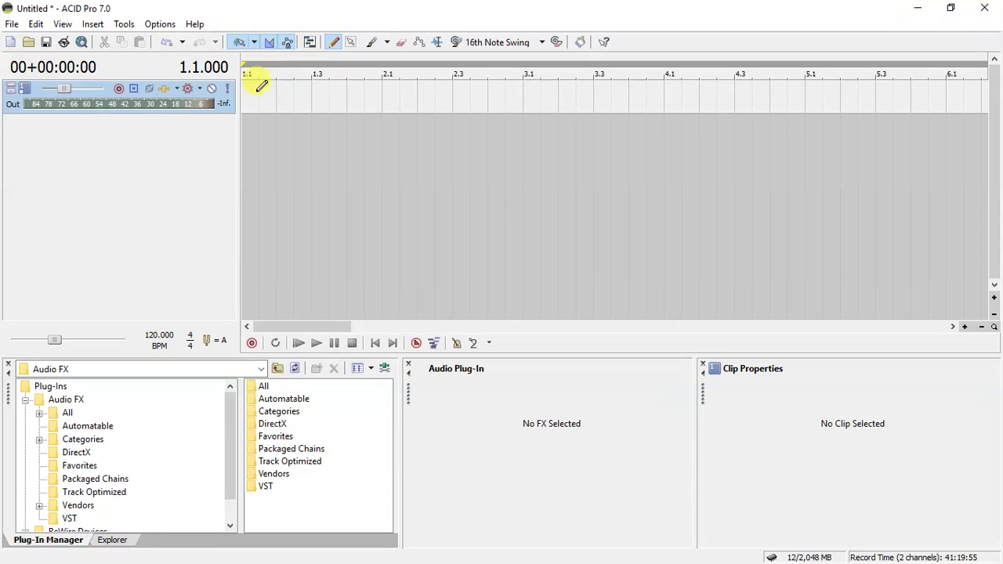
right_click(168, 92)
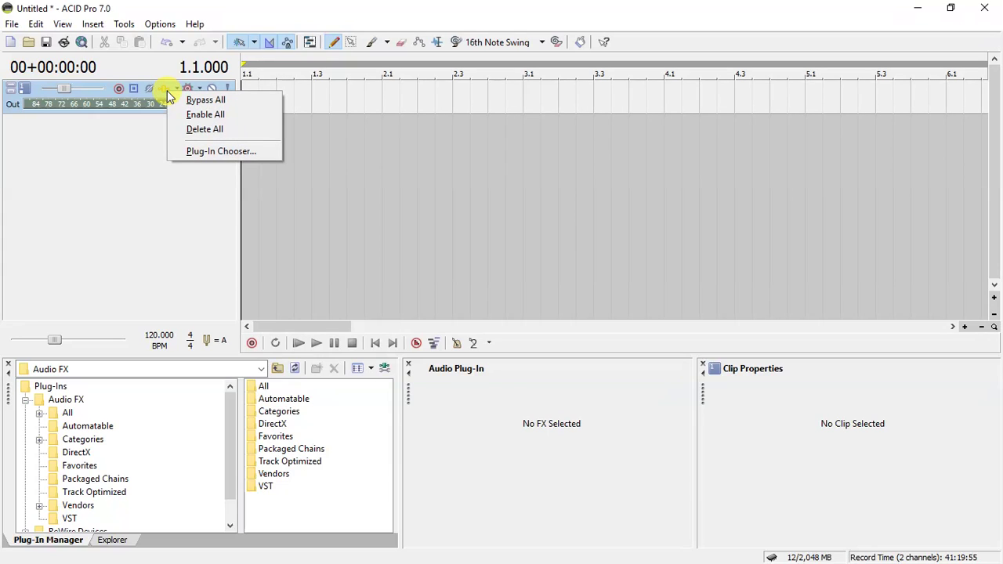
left_click(144, 165)
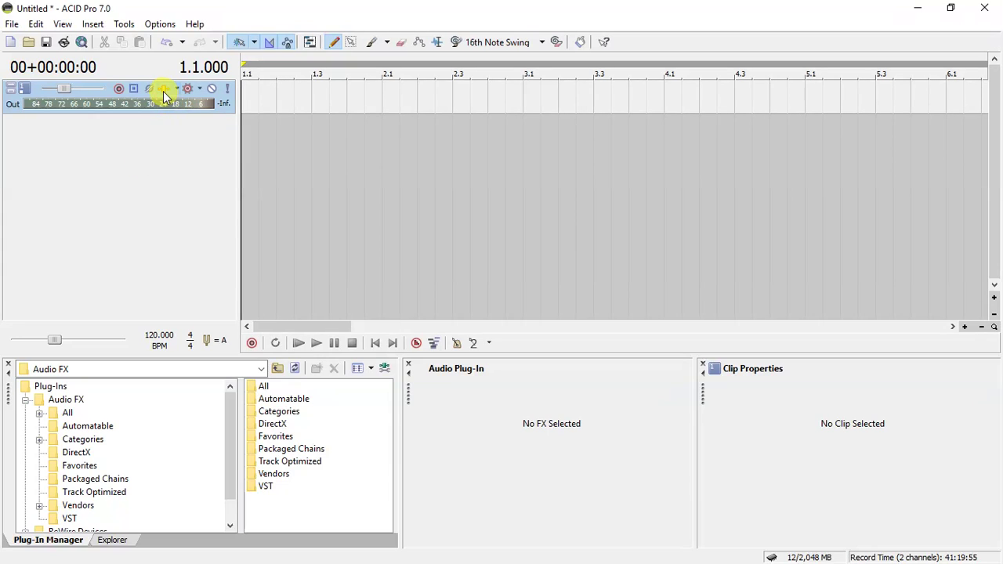
right_click(163, 90)
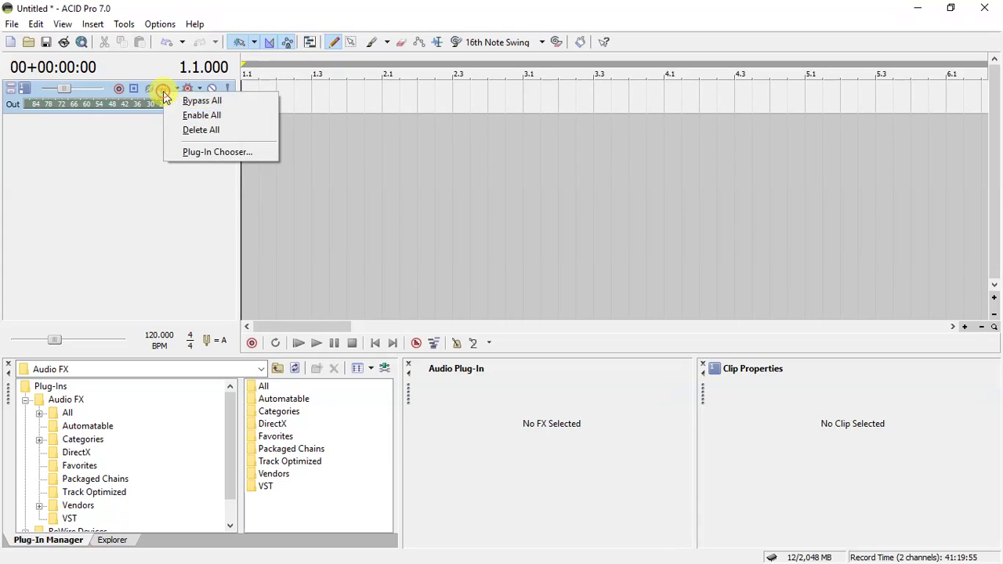
left_click(204, 156)
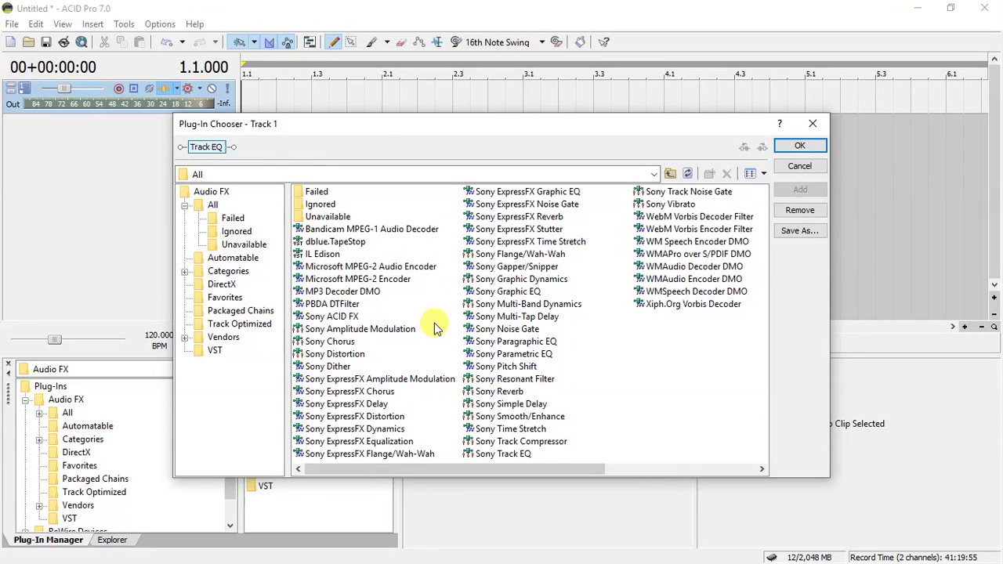
left_click(316, 244)
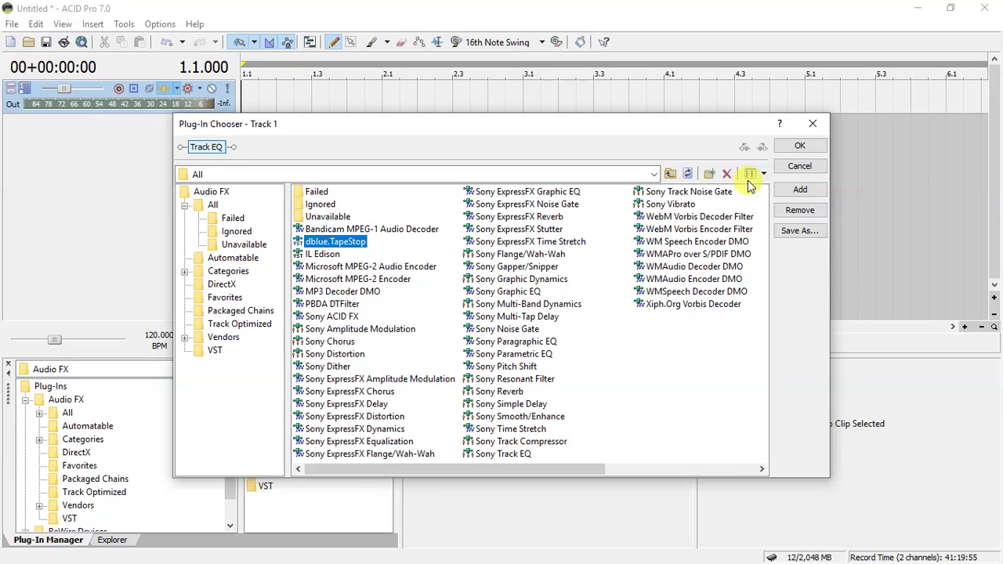
left_click(800, 190)
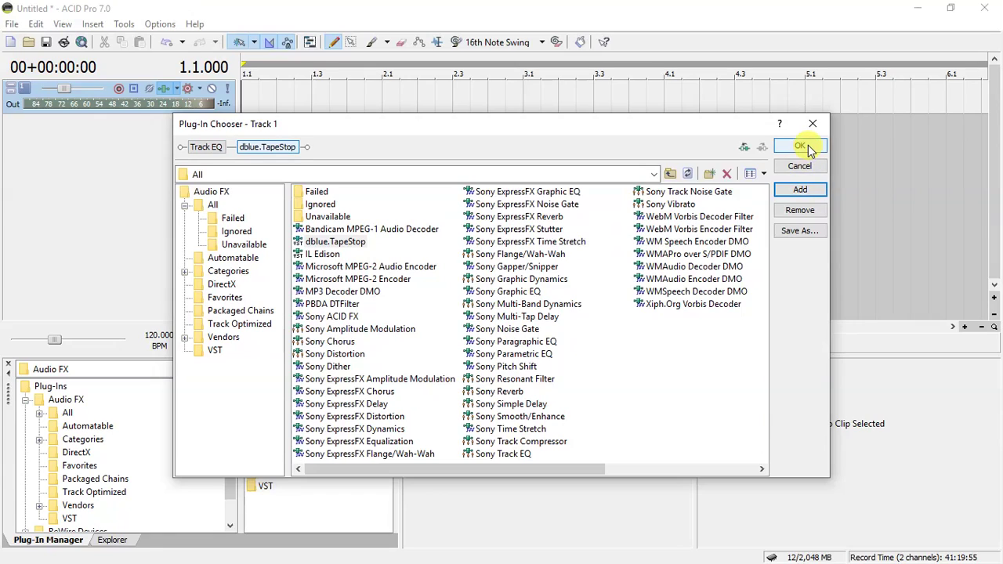
left_click(802, 146)
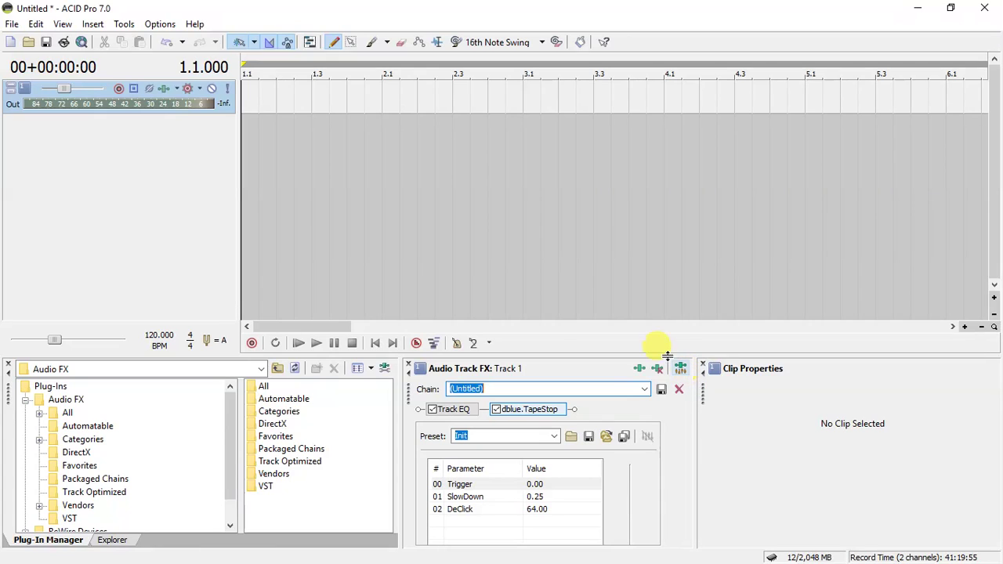
- Enable automation envelopes for TapeStop's Trigger and SlowDown parameters on track 1
left_click(63, 24)
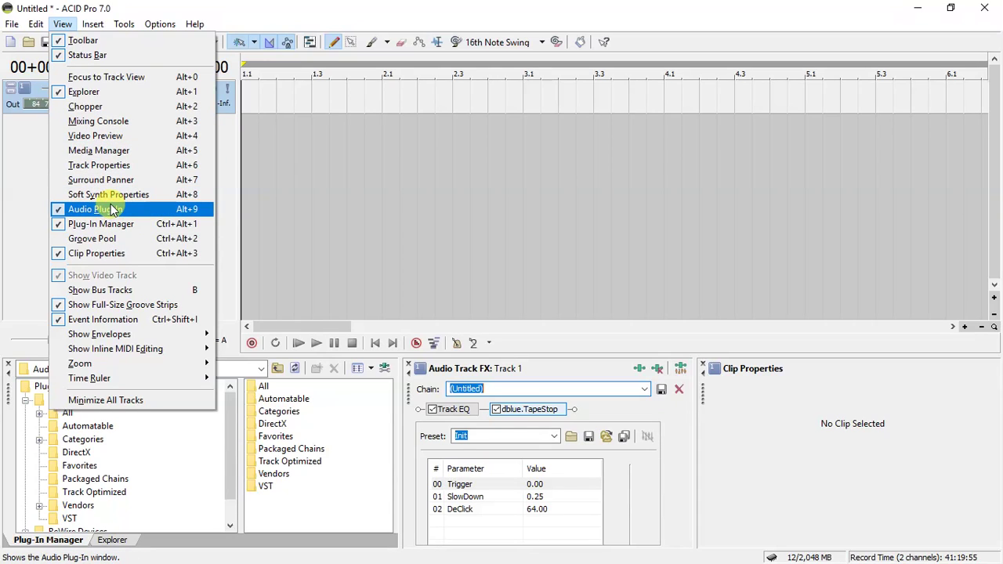
left_click(493, 6)
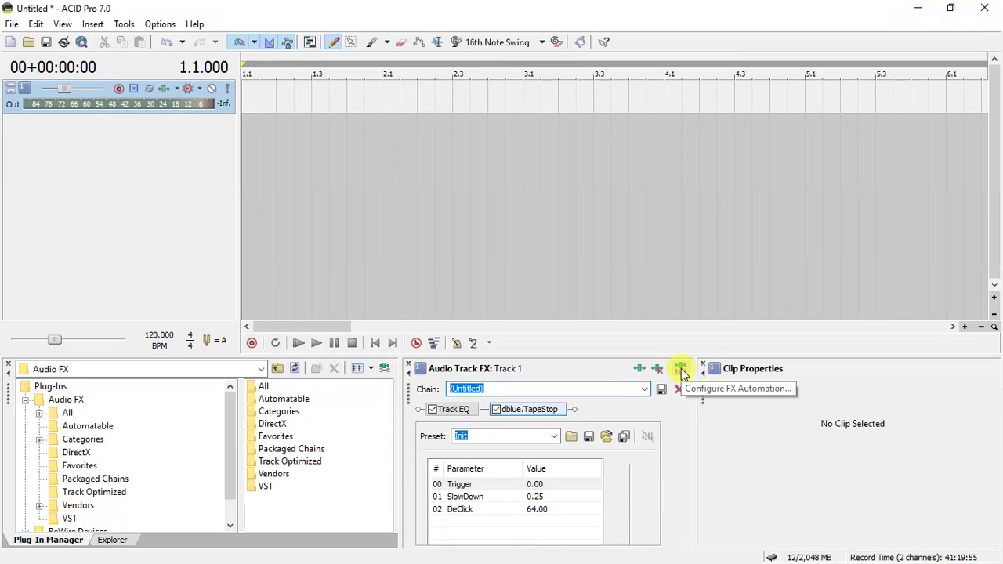
left_click(681, 368)
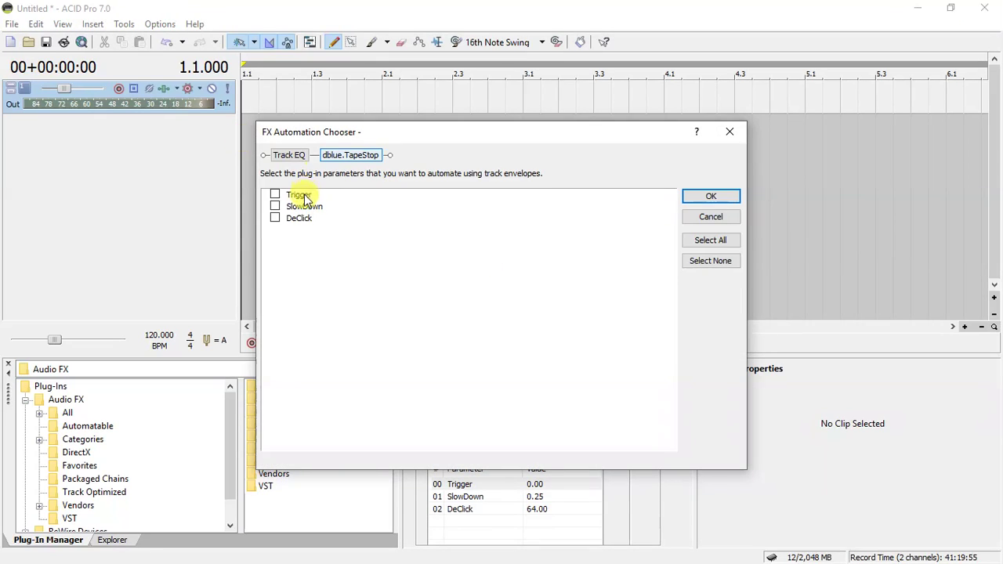
left_click(306, 196)
left_click(305, 207)
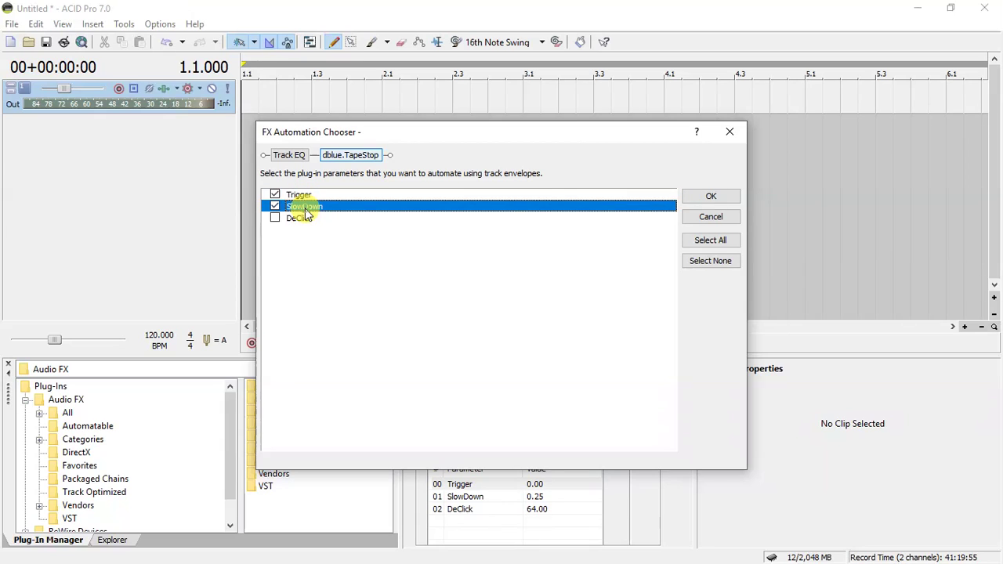
left_click(736, 196)
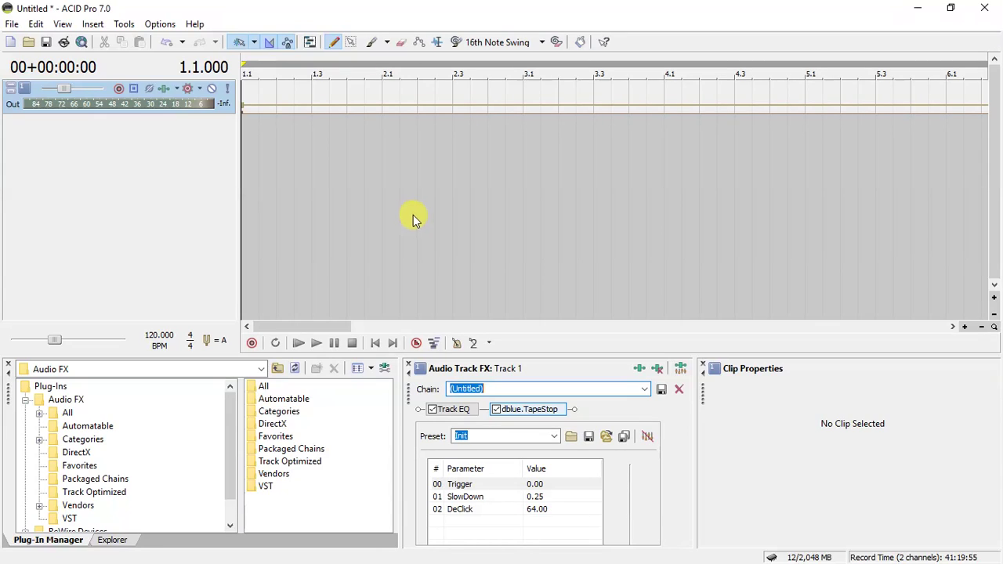
- Discard the untitled project without saving and open the Brake Effect Tut project
left_click(11, 40)
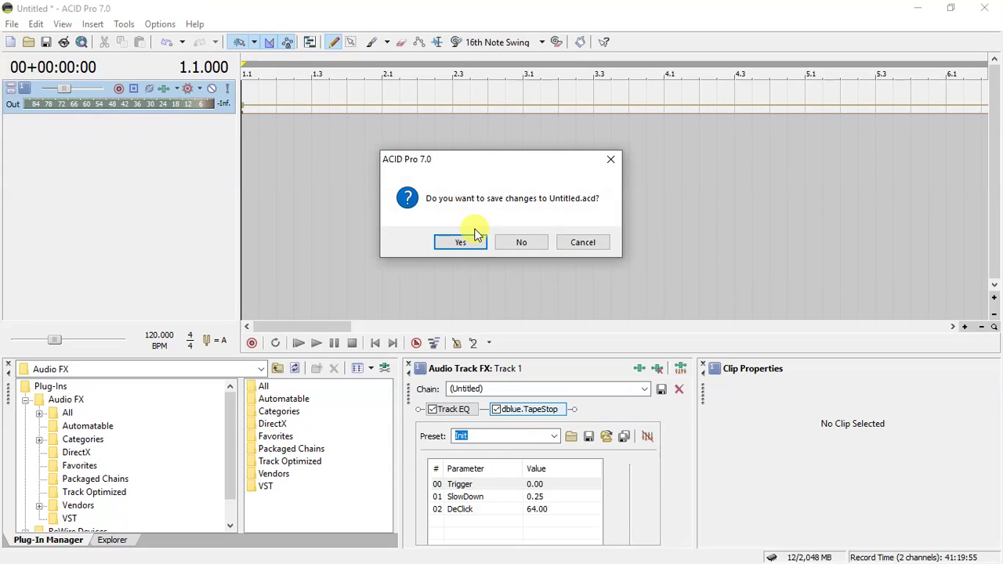
left_click(522, 243)
left_click(28, 42)
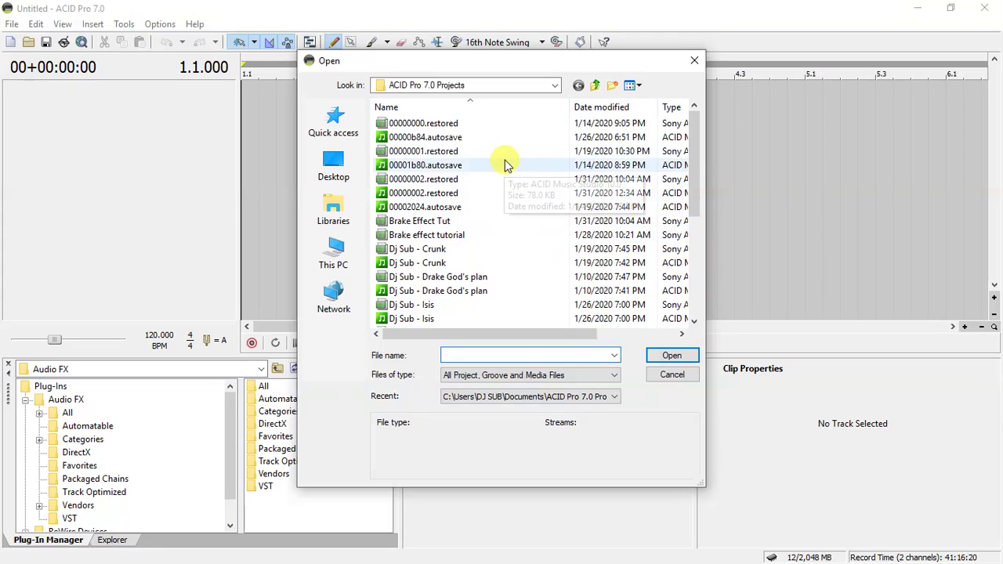
left_click(428, 224)
left_click(672, 355)
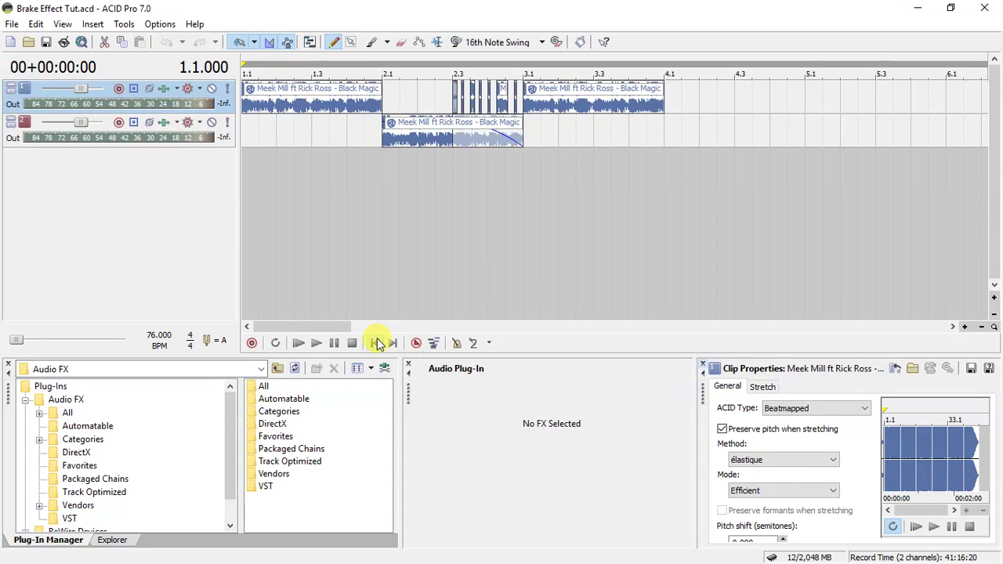
- Play the project, extend the last clip on track 1 to about 4.4, and audition it from 4.1.000
key("space")
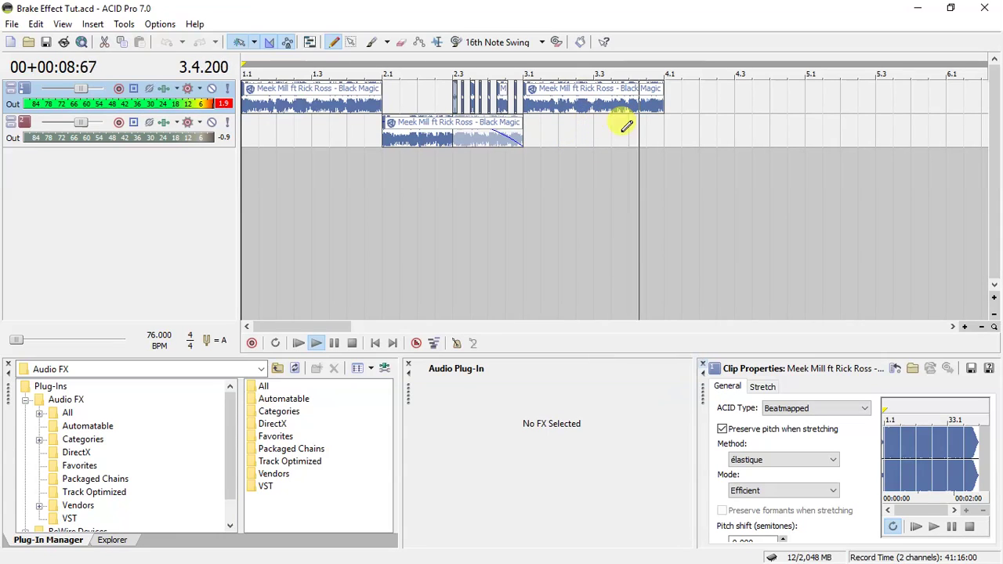
left_click(665, 105)
left_click_drag(664, 105, 769, 102)
key("space")
key("space")
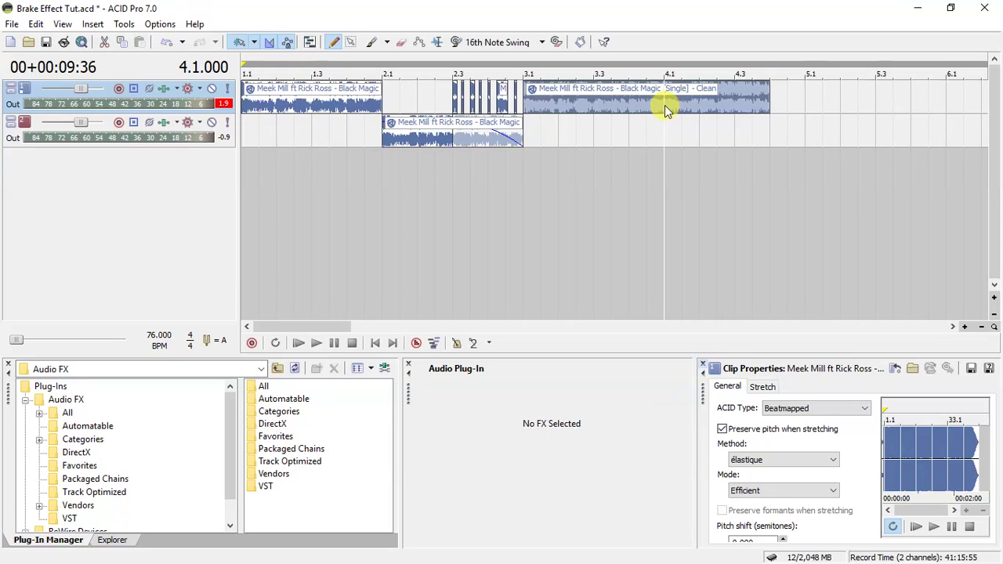
key("space")
key("space")
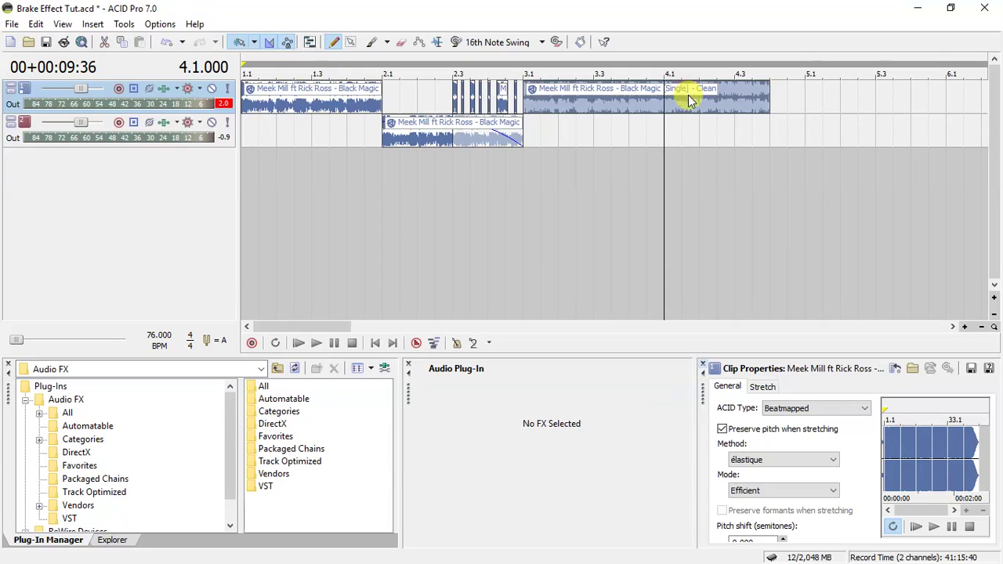
- Split the extended clip at 4.1.000 and 4.2.000, and delete the part beyond 4.2.000
key("s")
left_click(700, 110)
key("s")
key("Delete")
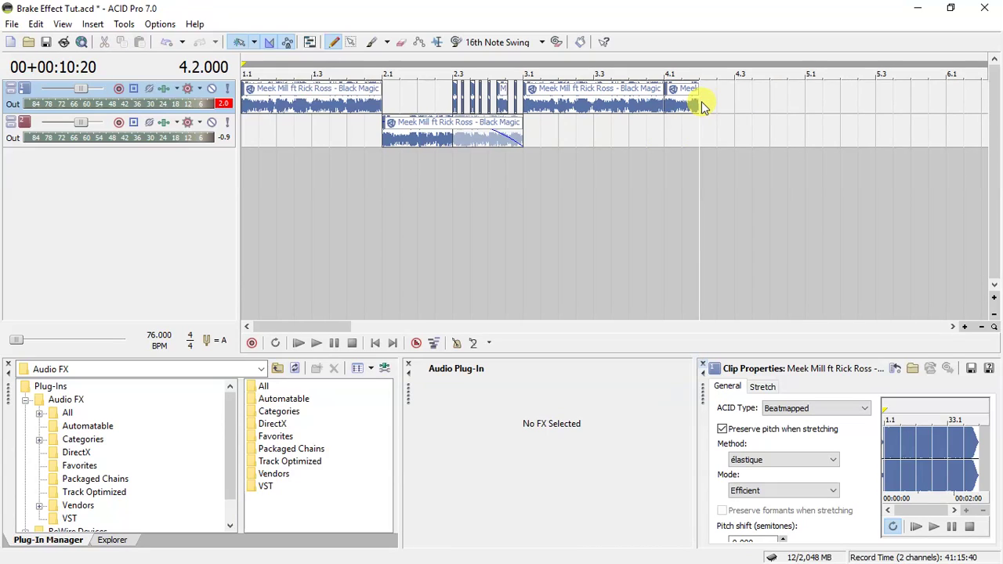
left_click(667, 109)
key("space")
key("space")
key("ctrl+s")
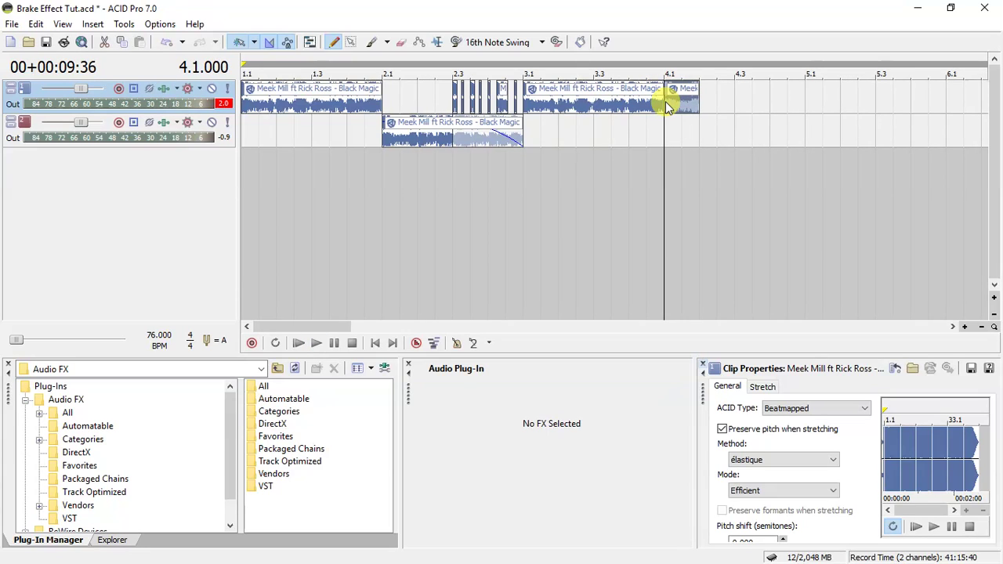
- Insert a third audio track at 0.0 dB volume and add dblue.TapeStop to its effects chain
right_click(668, 155)
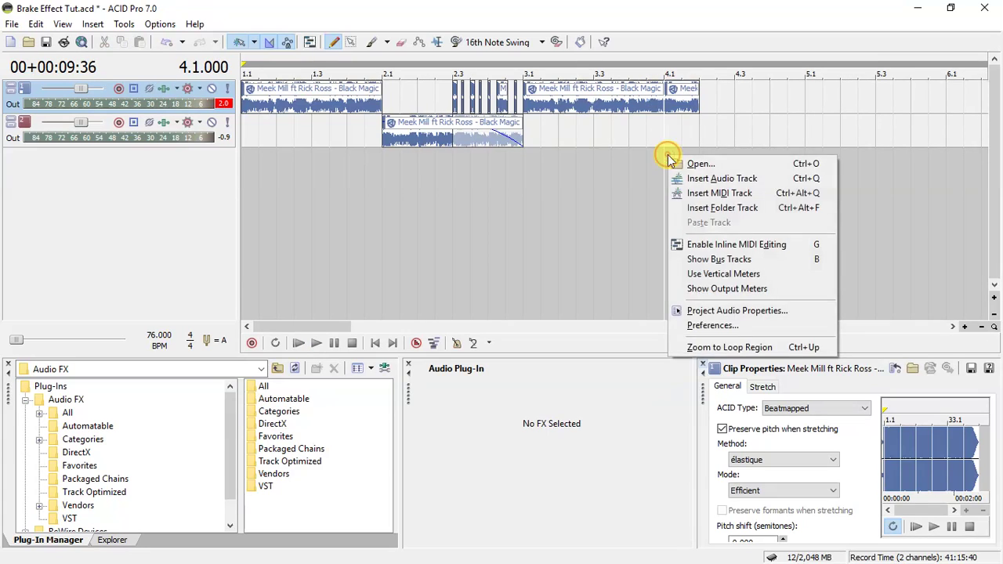
left_click(704, 181)
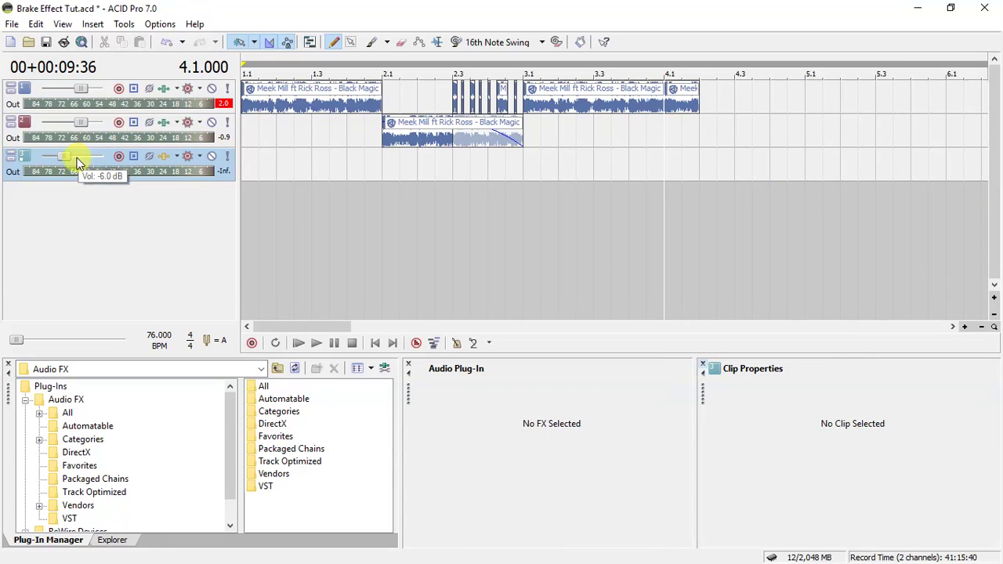
right_click(165, 162)
left_click(212, 217)
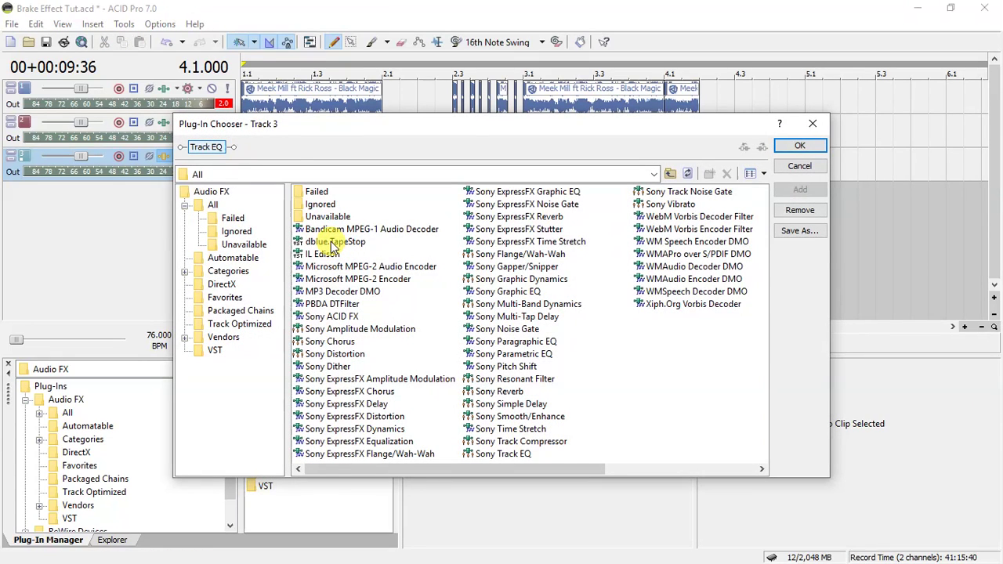
double_click(334, 243)
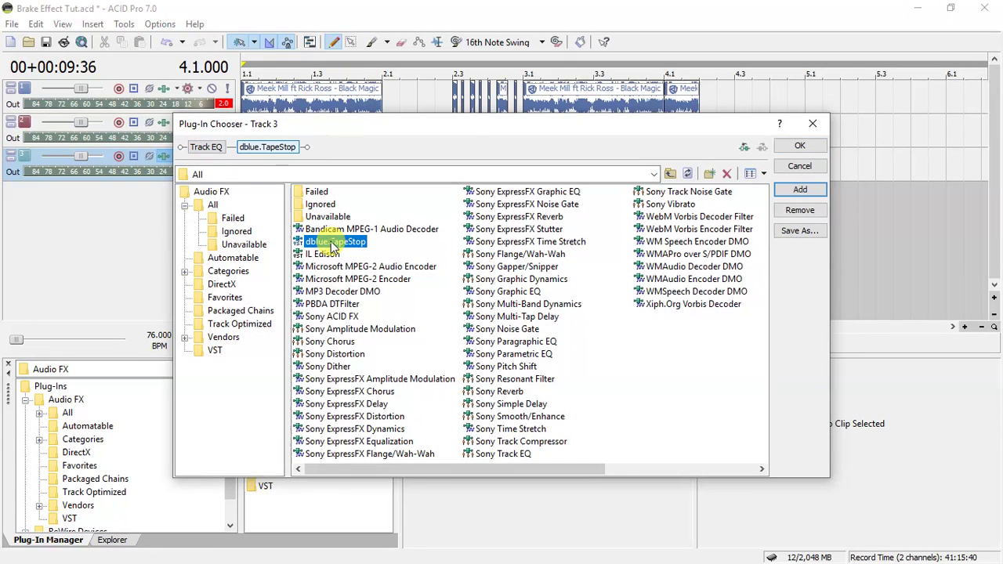
left_click(797, 147)
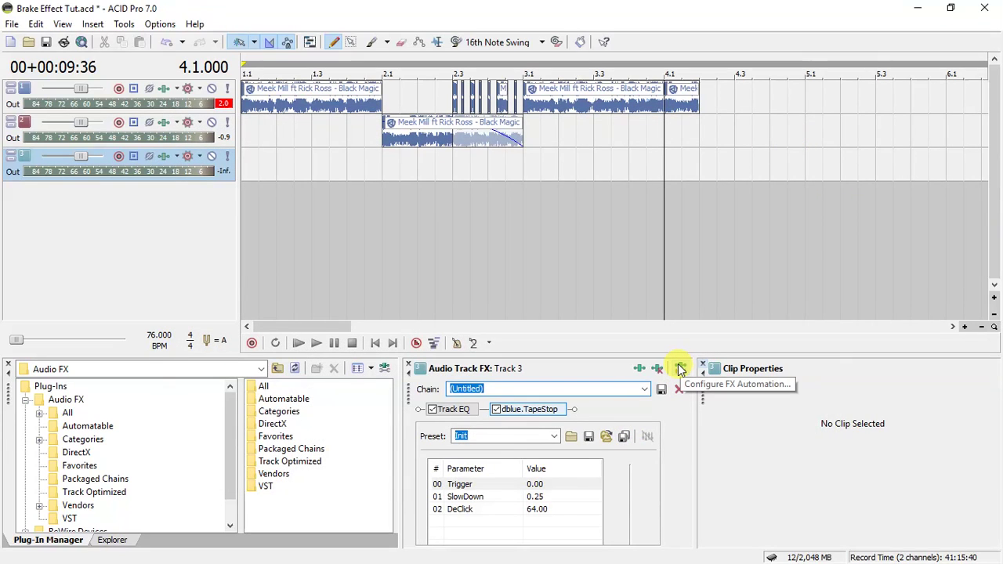
- Enable automation envelopes for TapeStop's Trigger and SlowDown parameters on track 3
left_click(682, 372)
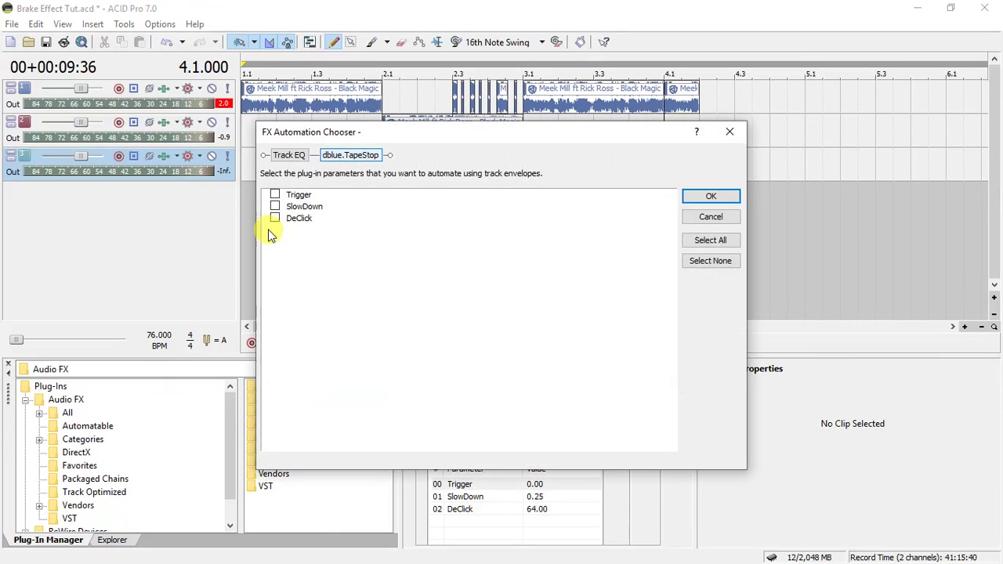
left_click(298, 195)
left_click(308, 208)
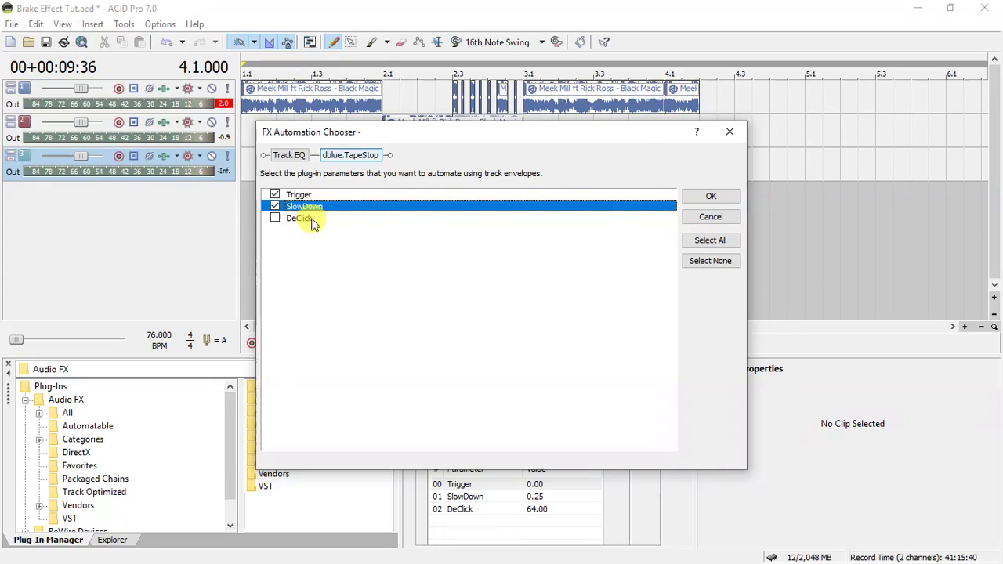
left_click(735, 196)
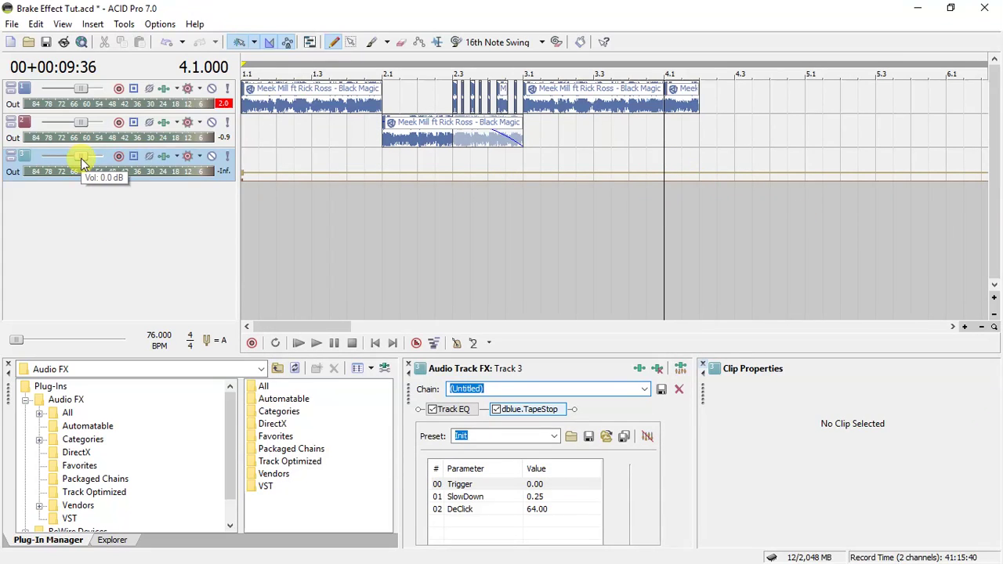
- Move the short clip between 4.1 and 4.2 from track 1 to track 3, keeping its start at 4.1.000
left_click(667, 93)
left_click_drag(682, 98, 682, 152)
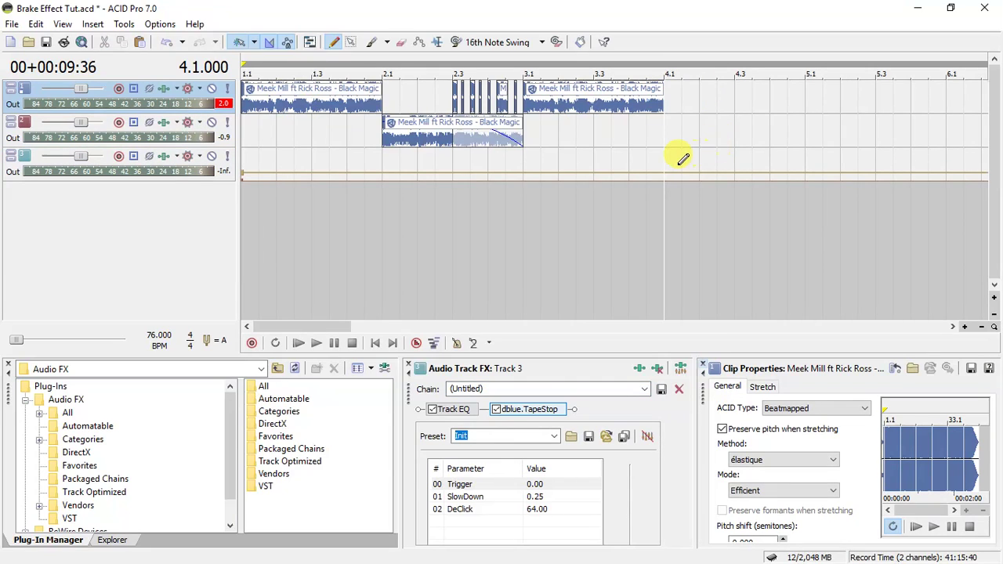
left_click(667, 152)
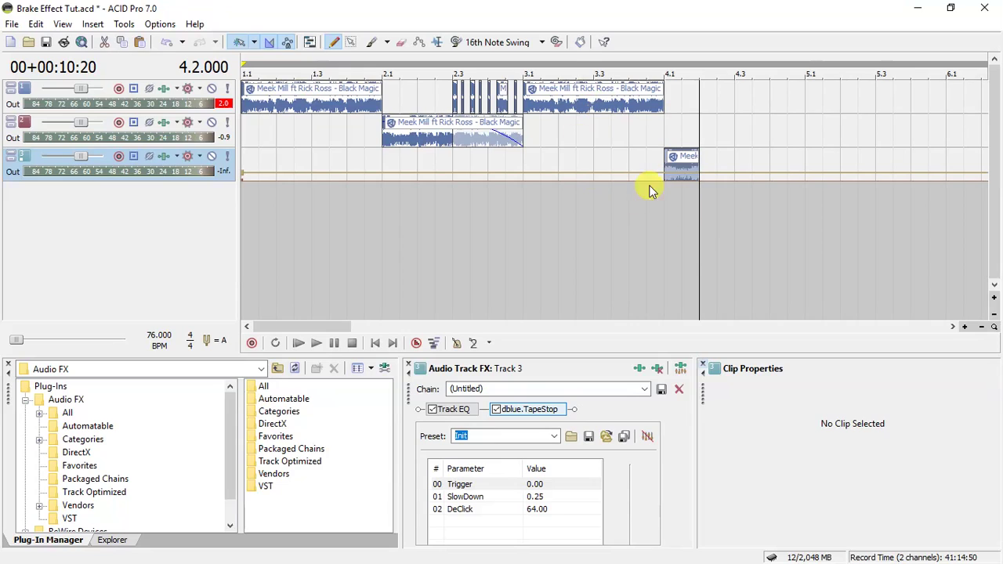
- Add Trigger and SlowDown envelope points on track 3 at the clip's start and end, plus one just inside each edge
left_click(665, 155)
scroll(665, 163, "up", 4)
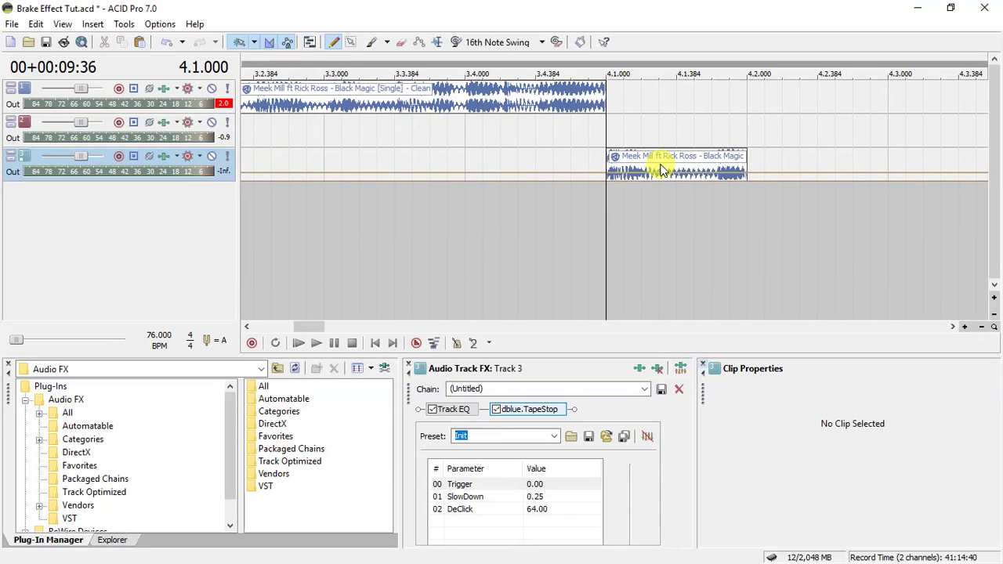
scroll(660, 171, "up", 2)
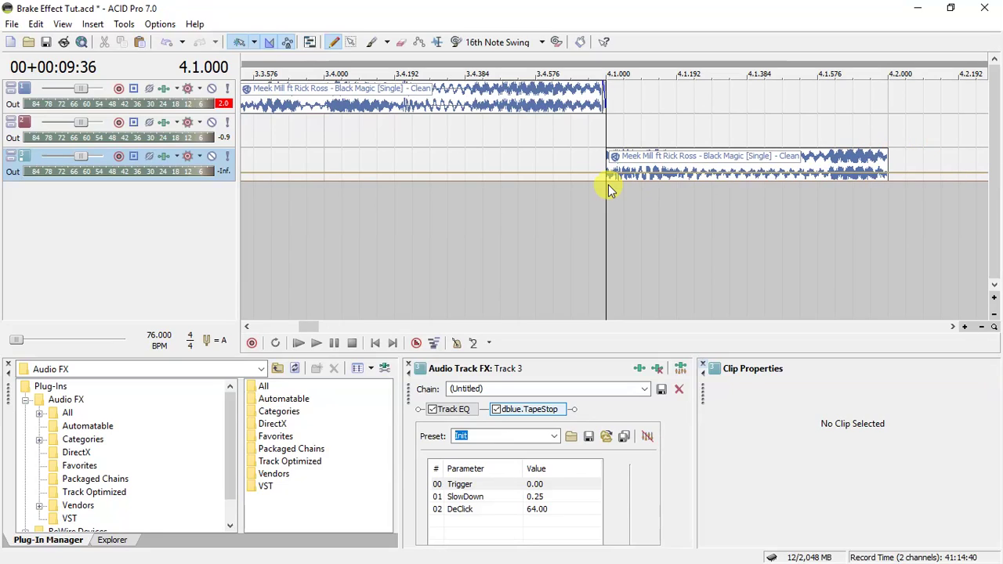
left_click(588, 148)
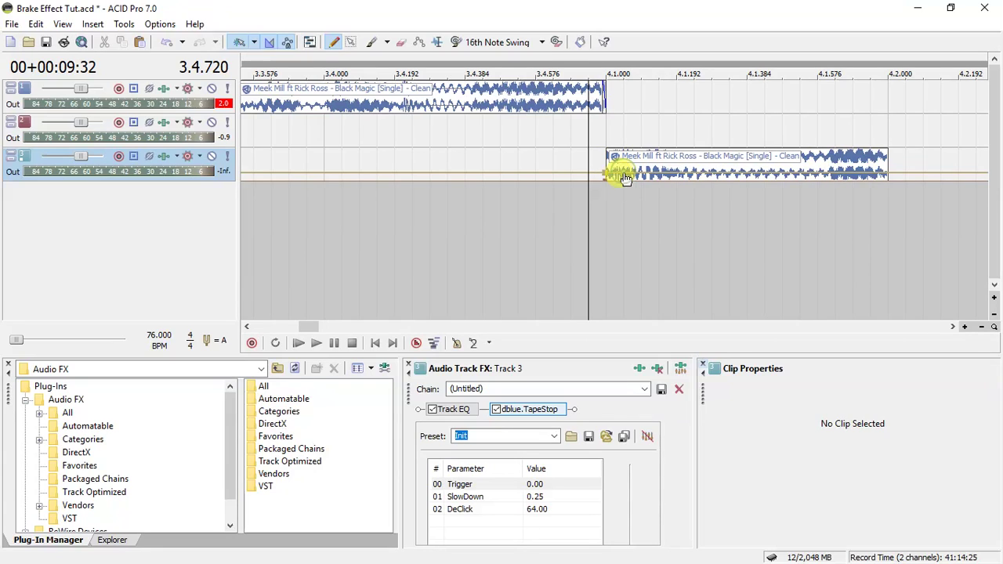
left_click_drag(625, 182, 619, 189)
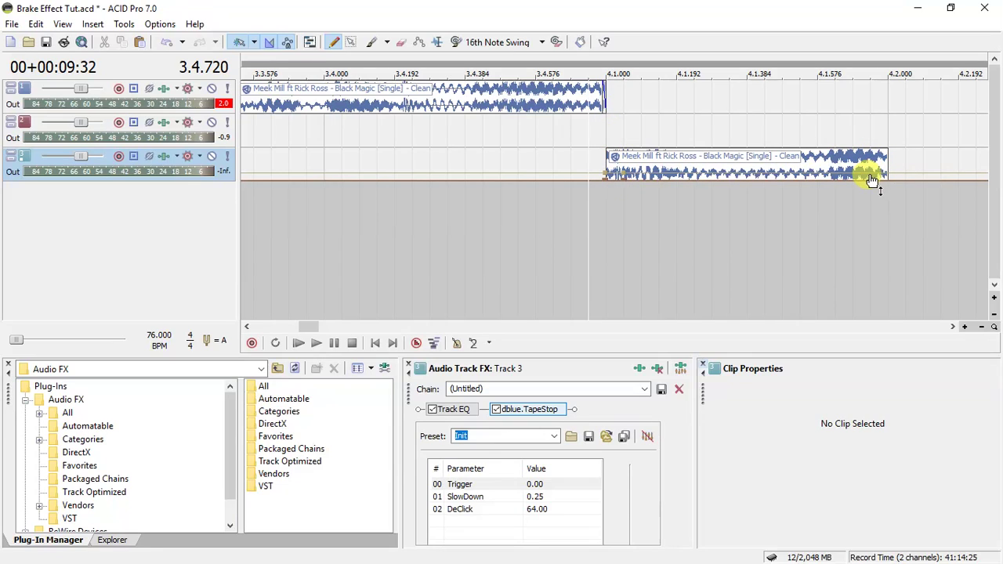
key("ctrl+z")
key("ctrl+shift+z")
key("ctrl+z")
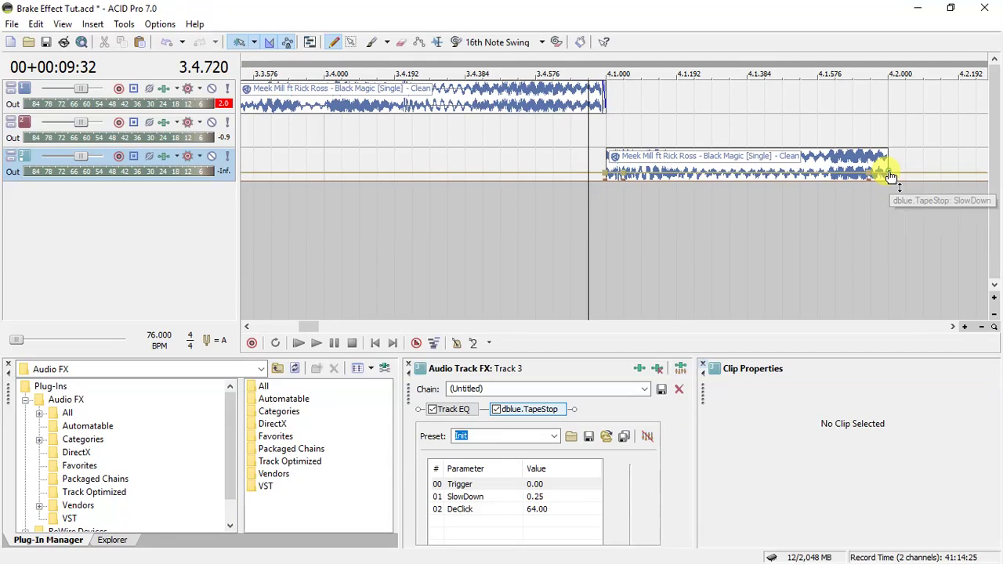
key("ctrl+shift+z")
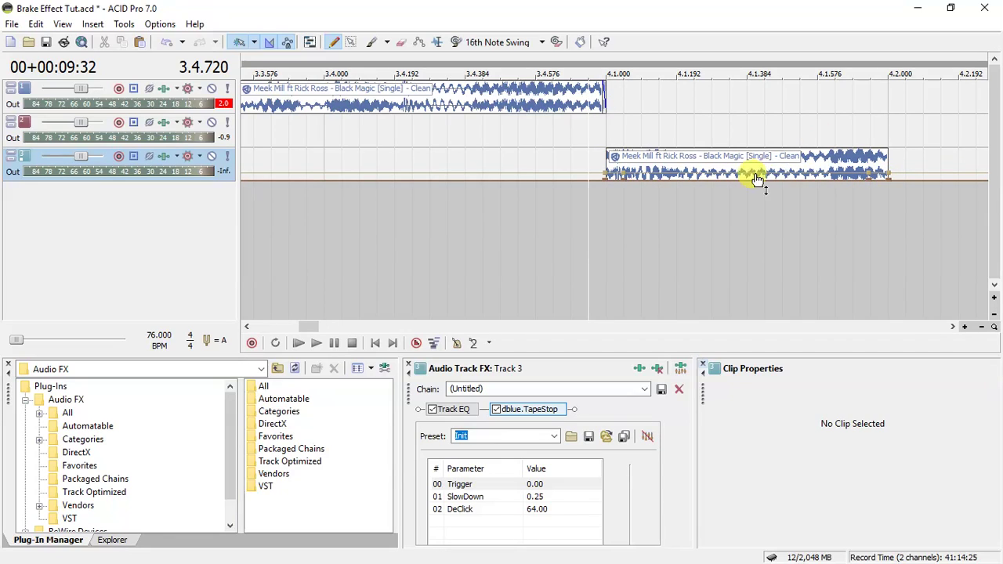
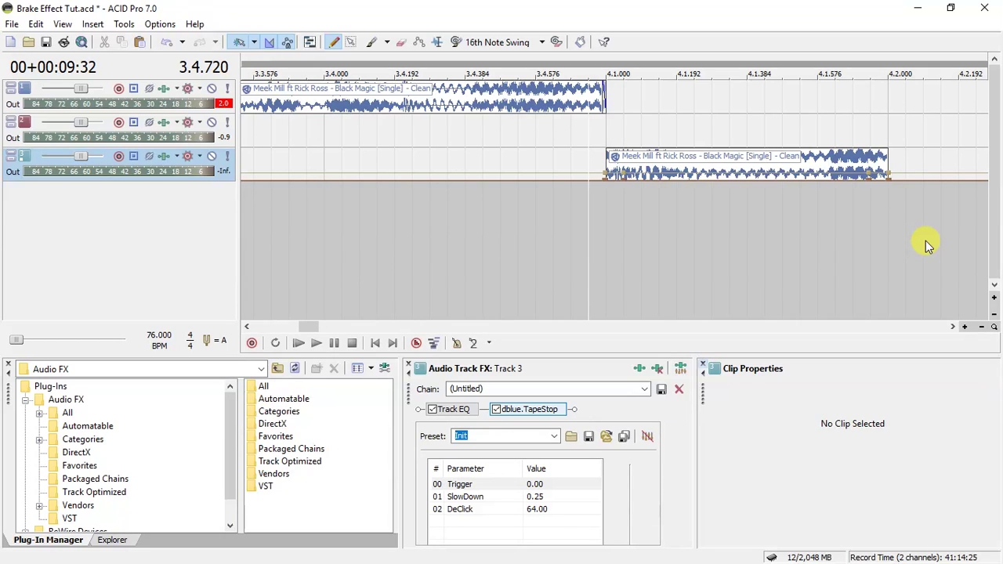
- Insert a fourth audio track with a volume envelope and add envelope points at 4.1.000 and 4.2.000
key("ctrl+q")
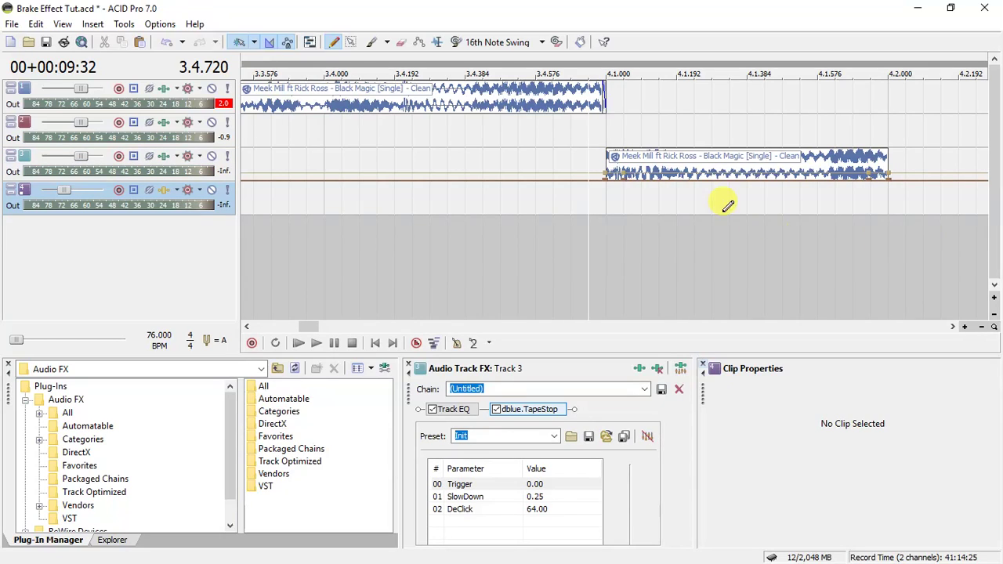
left_click(712, 189)
key("v")
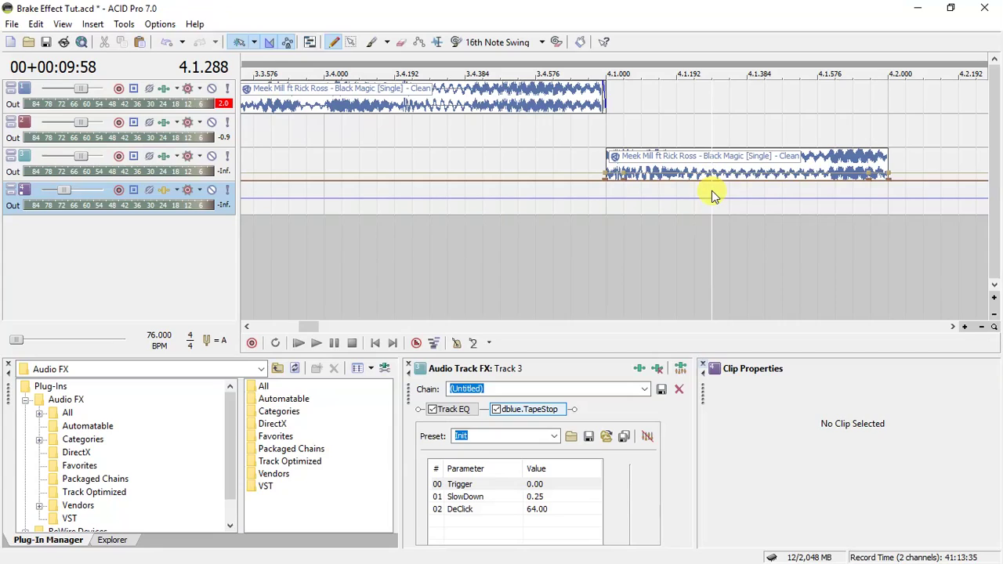
double_click(606, 199)
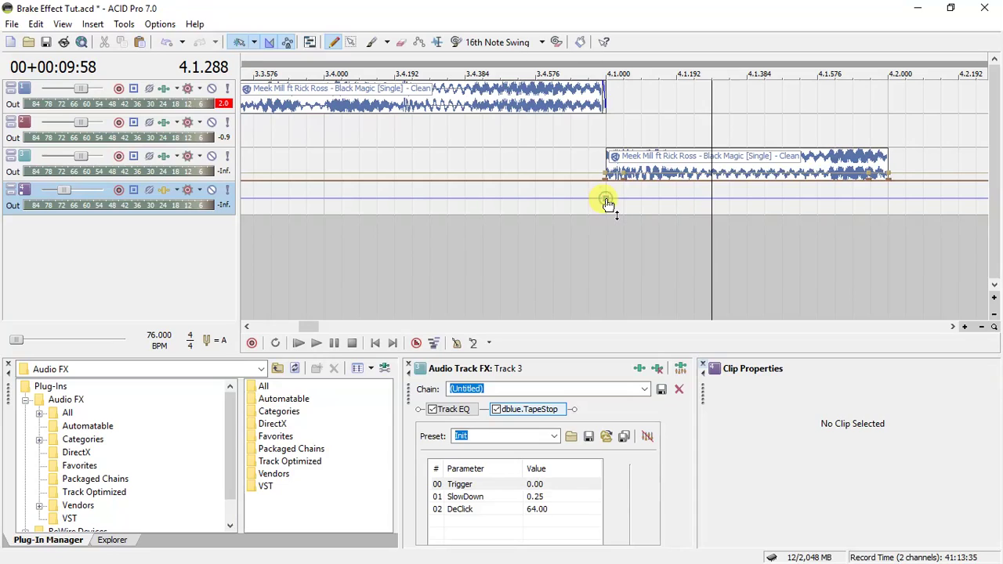
double_click(889, 200)
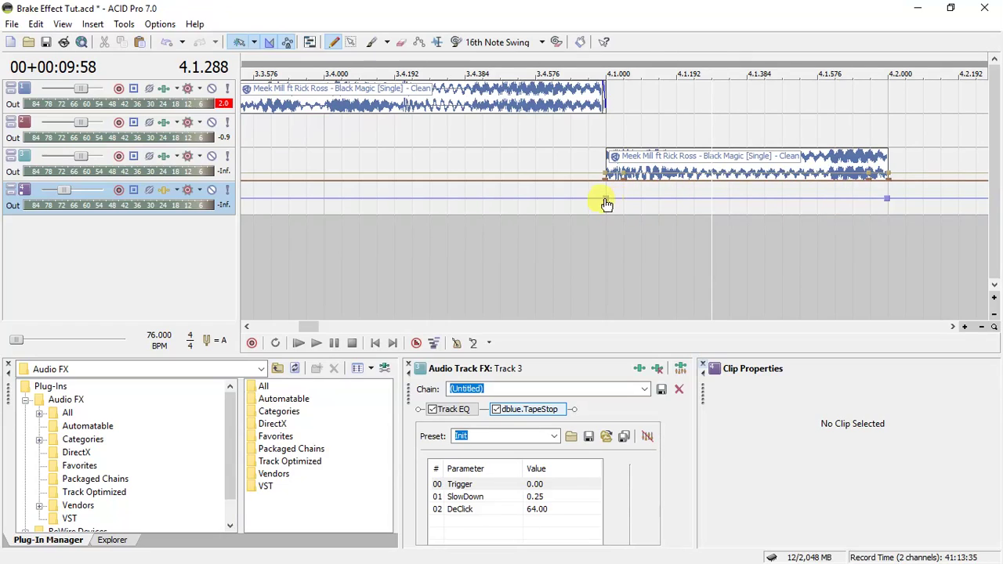
- Try lowering track 4's volume point at 4.1.000 and undo it, and repeat the trial with the point at 4.2.000
left_click_drag(606, 200, 606, 213)
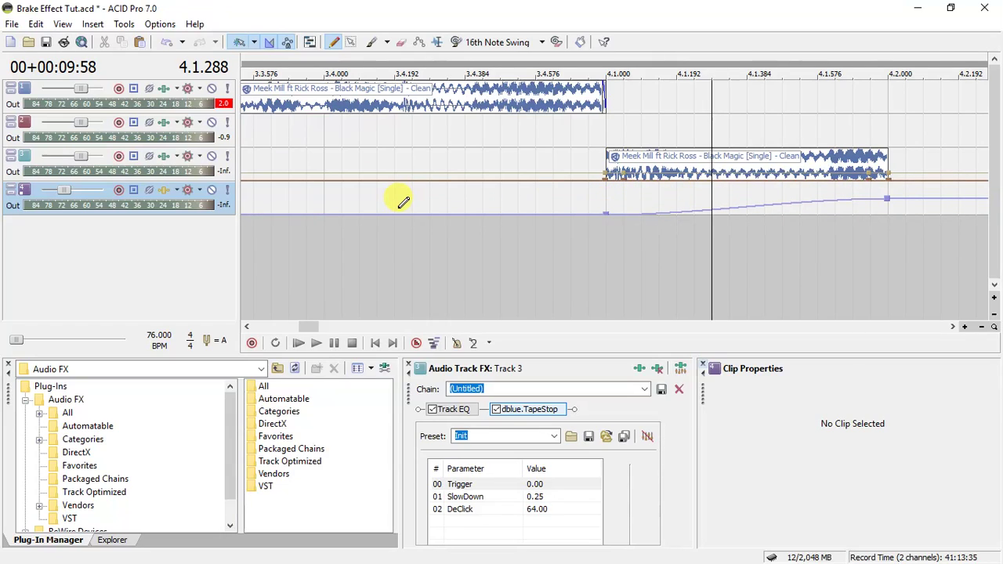
key("ctrl+z")
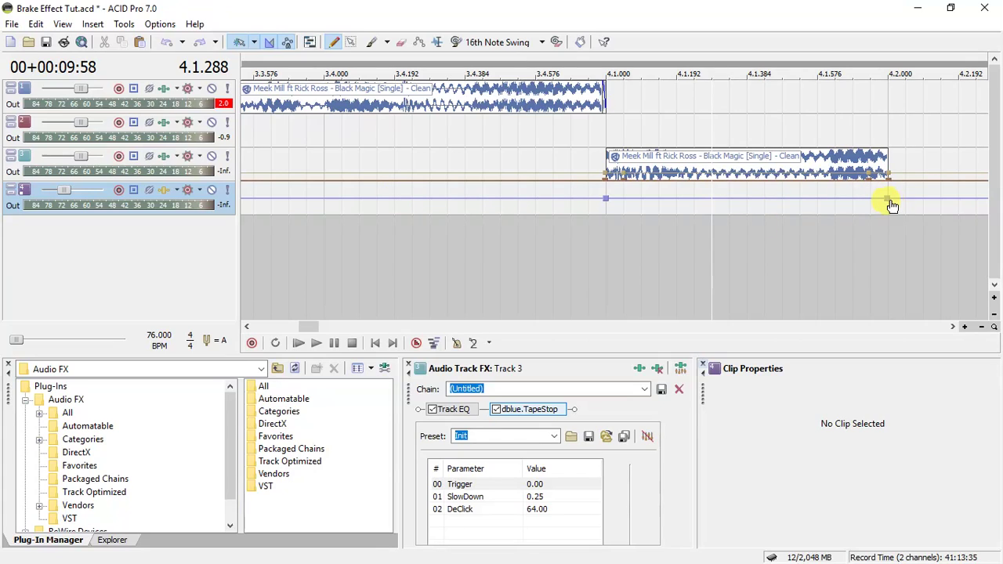
left_click_drag(889, 200, 889, 223)
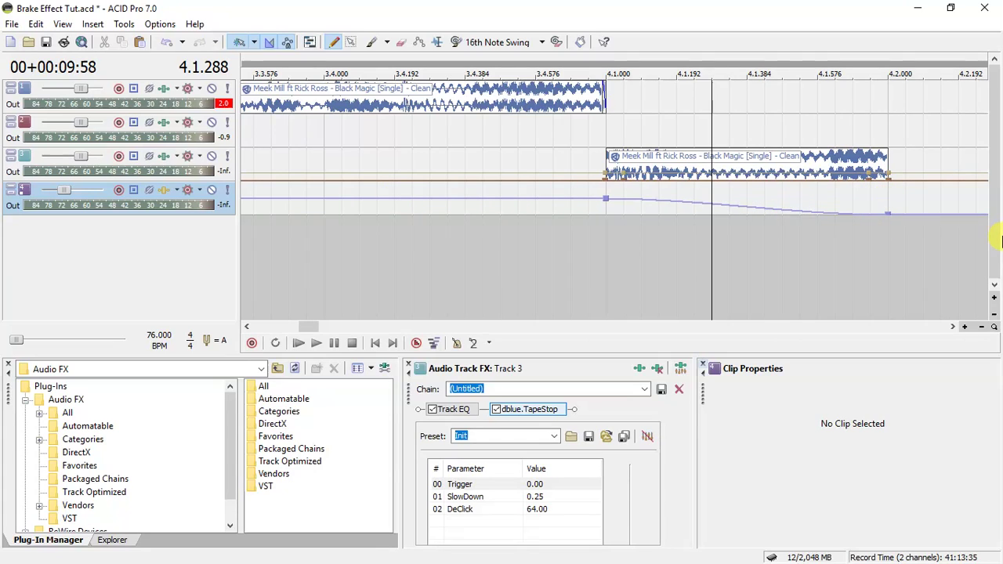
key("ctrl+z")
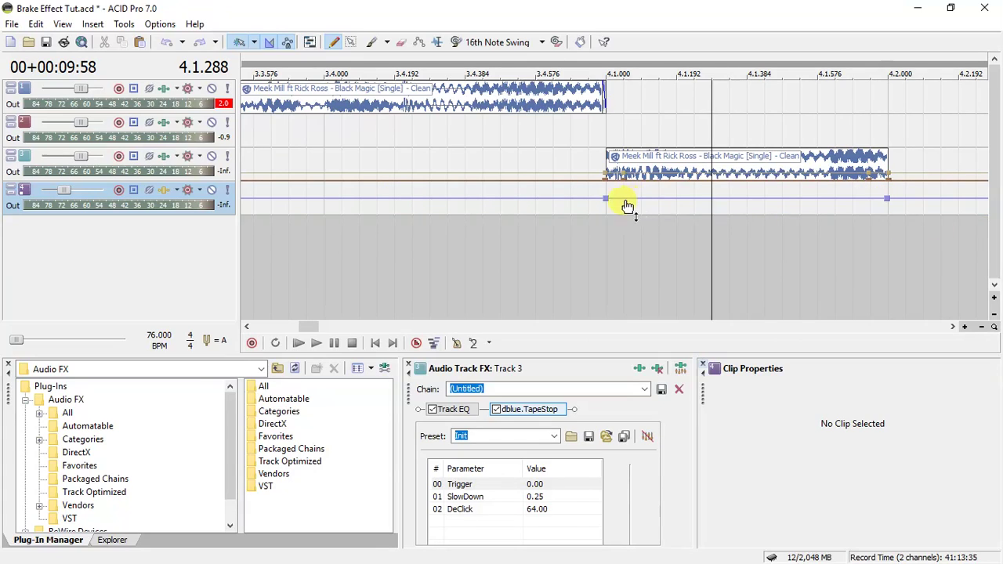
- Shape a volume dip on track 4 with outer points around lowered points at 4.1.000 and 4.2.000, and delete the track
double_click(586, 199)
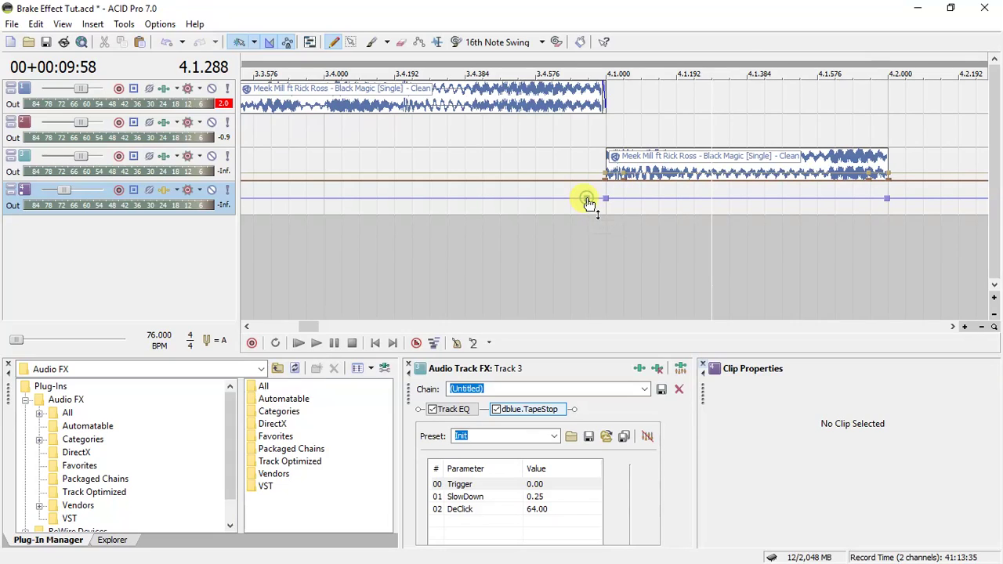
double_click(906, 199)
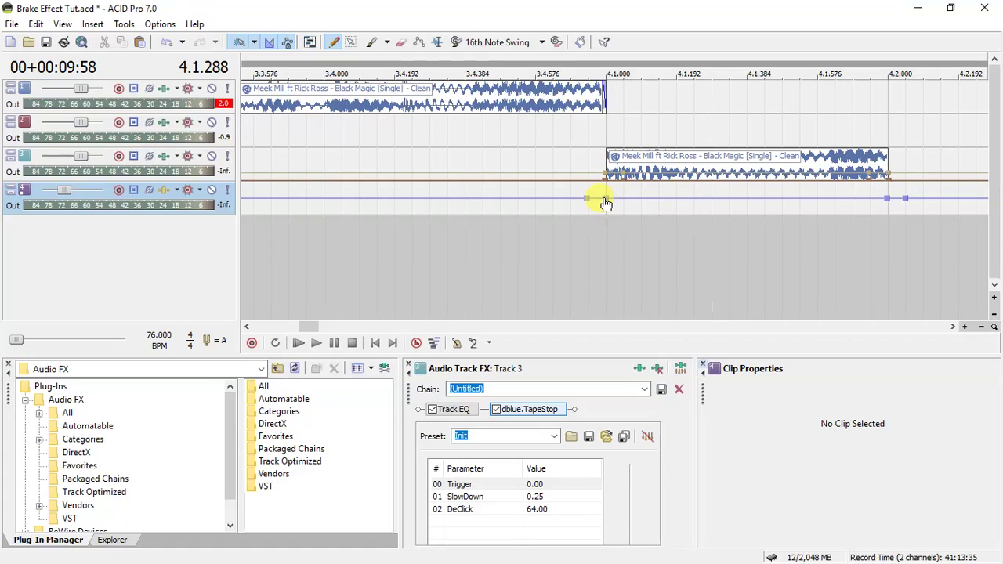
left_click_drag(605, 199, 605, 214)
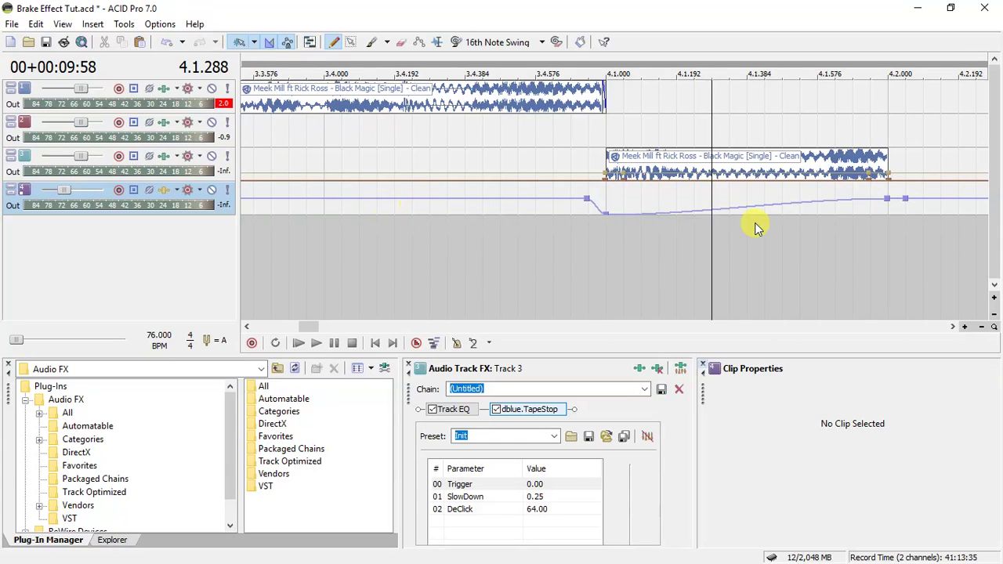
mouse_move(588, 206)
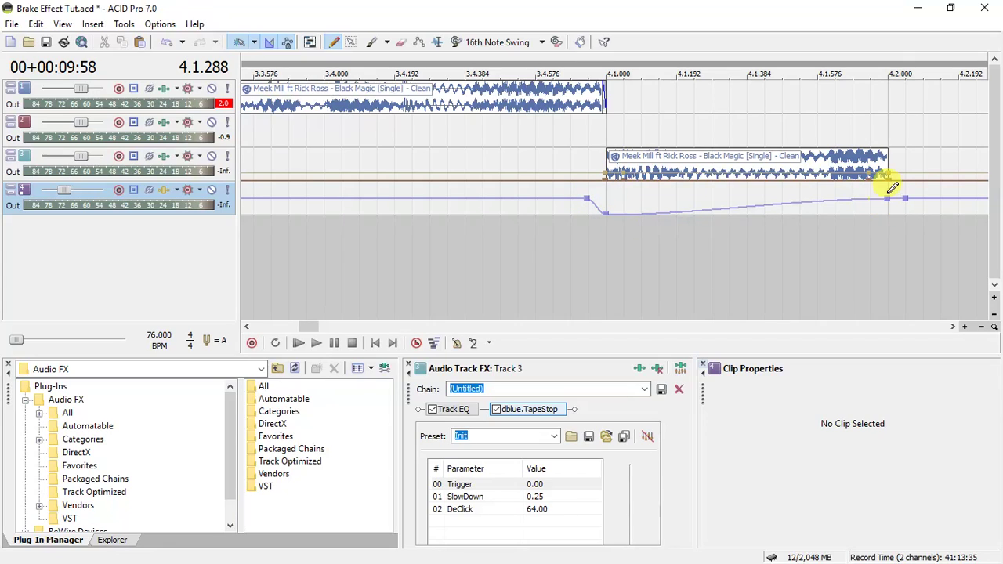
left_click_drag(891, 198, 888, 212)
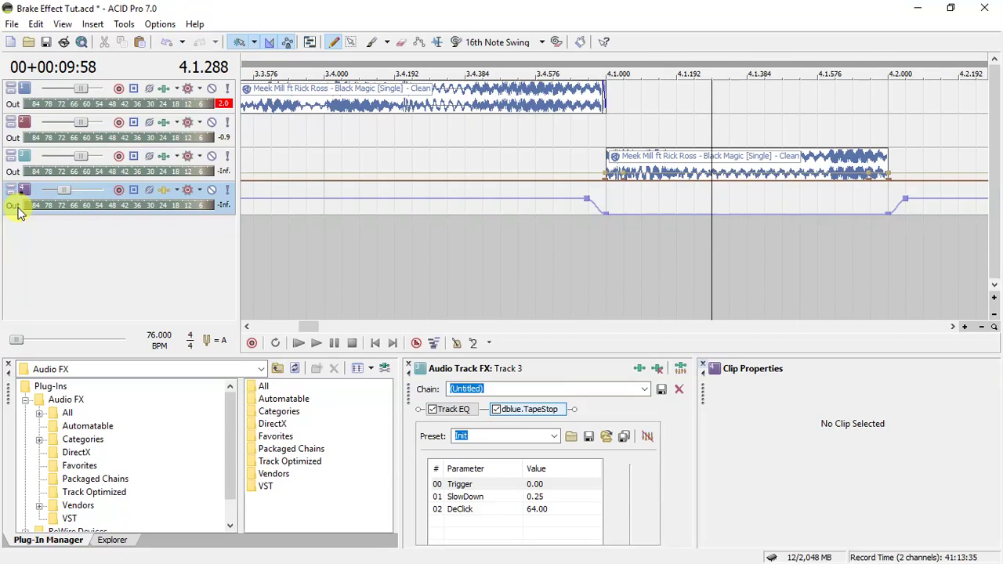
key("Delete")
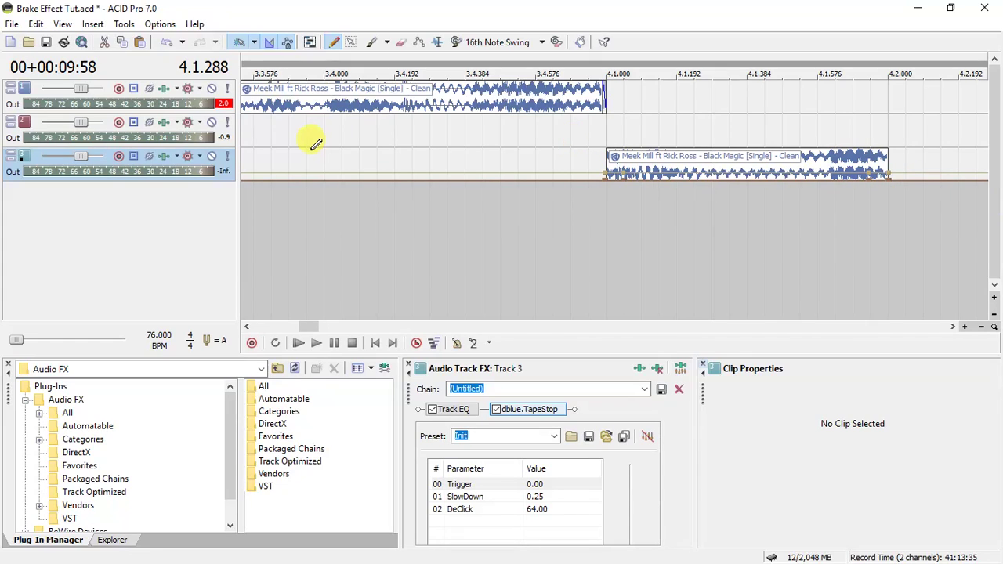
- Add Trigger and SlowDown envelope points on track 3 just before the clip's start and just after its end
left_click(590, 175)
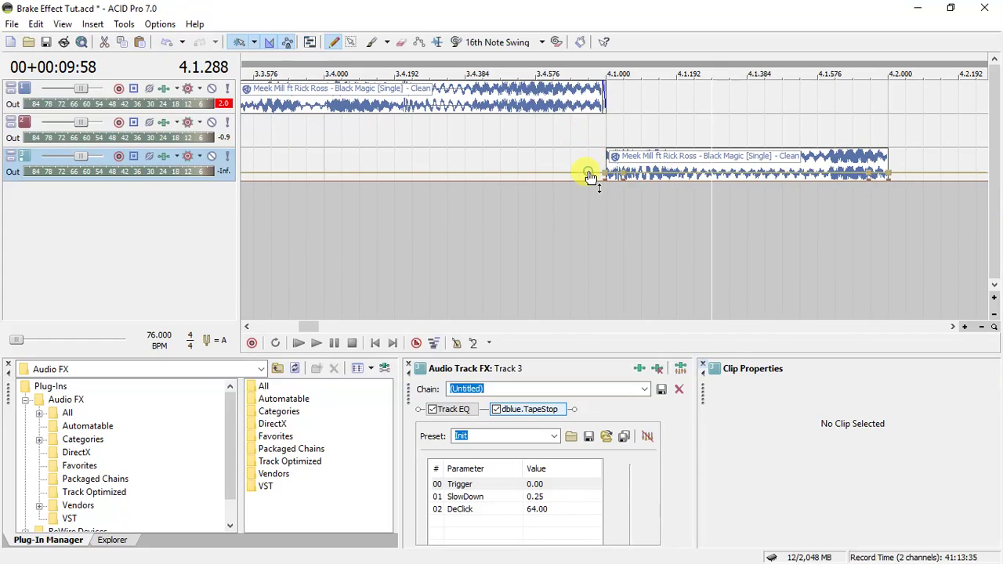
left_click(906, 175)
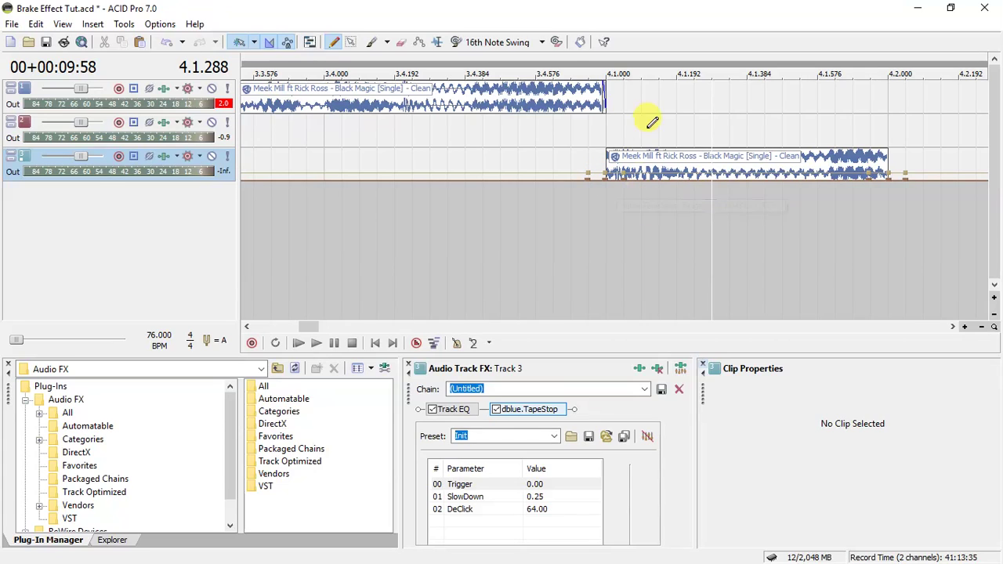
mouse_move(619, 173)
left_mouse_down()
mouse_move(623, 204)
mouse_move(626, 189)
left_mouse_up()
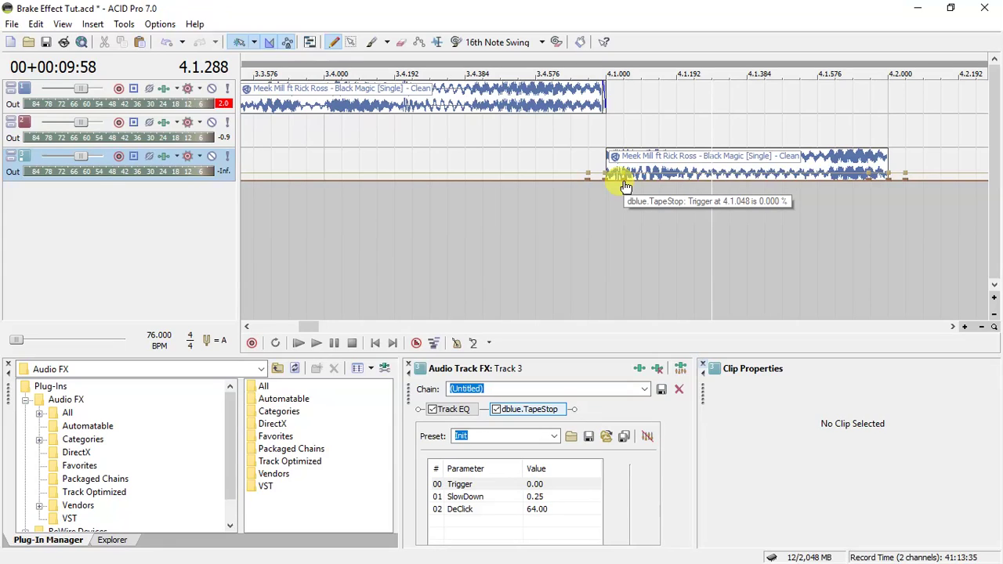
- Play the project from 3.4.000 through the track 3 clip to hear it without the brake effect
left_click(314, 127)
left_click(324, 125)
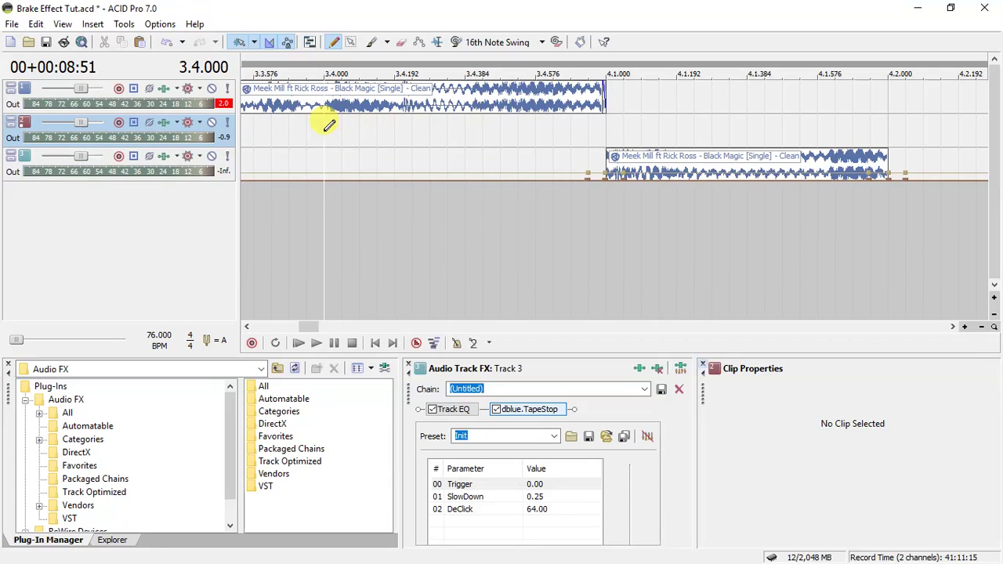
key("space")
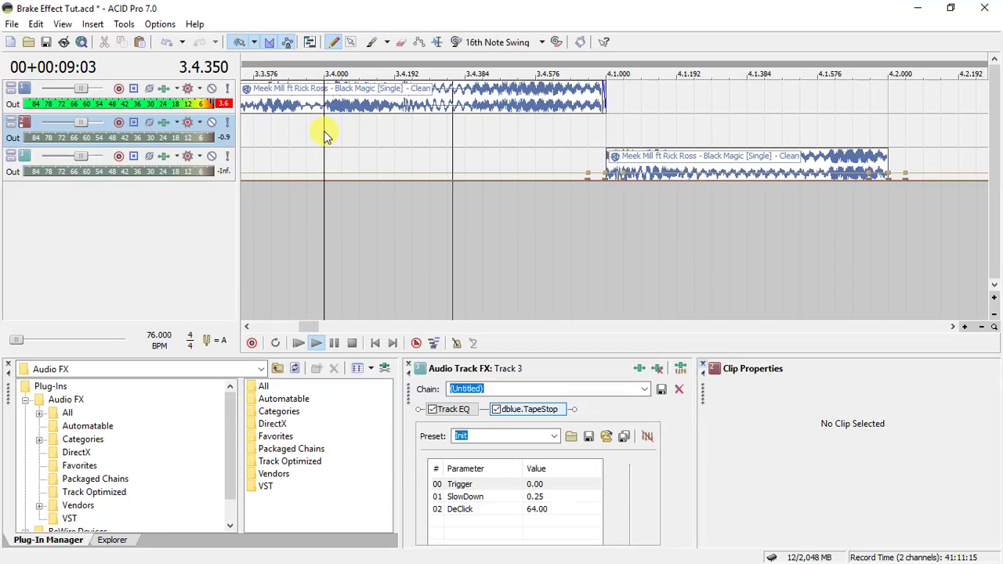
key("space")
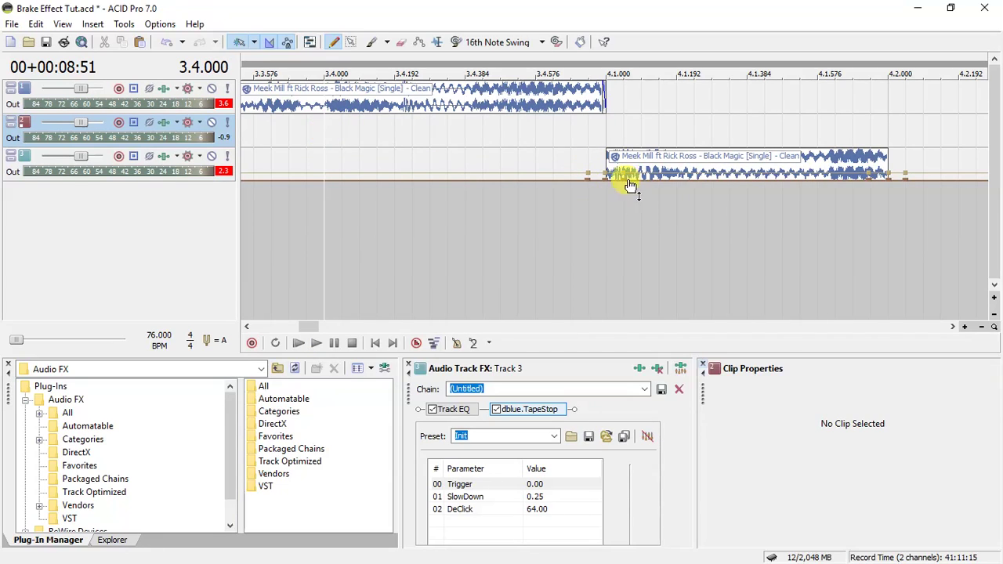
- Move the inner Trigger points to the clip's edges, at 100 % for 4.1.000 and slightly above halfway for 4.2.000
mouse_move(621, 187)
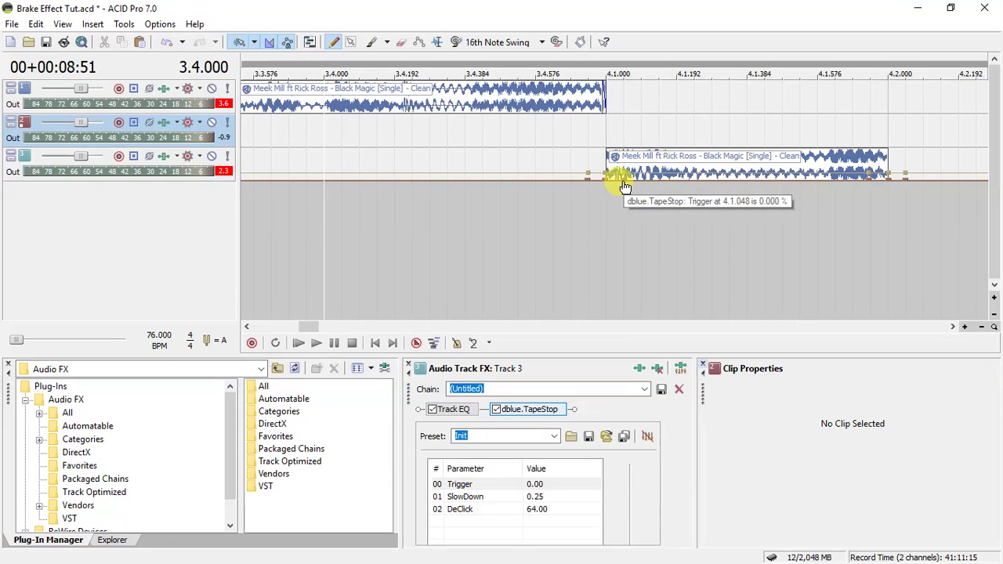
left_click_drag(625, 187, 611, 149)
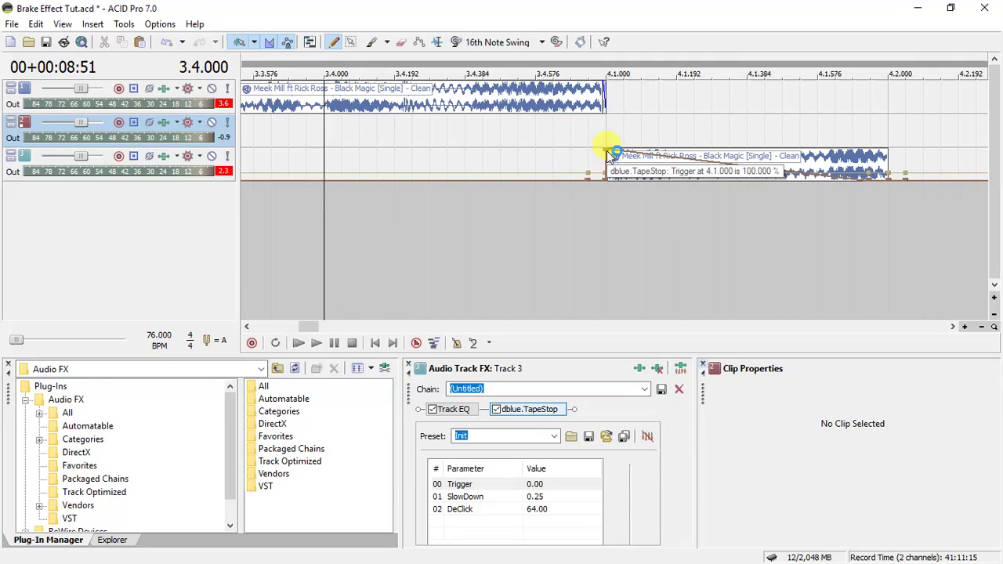
left_click_drag(608, 150, 627, 182)
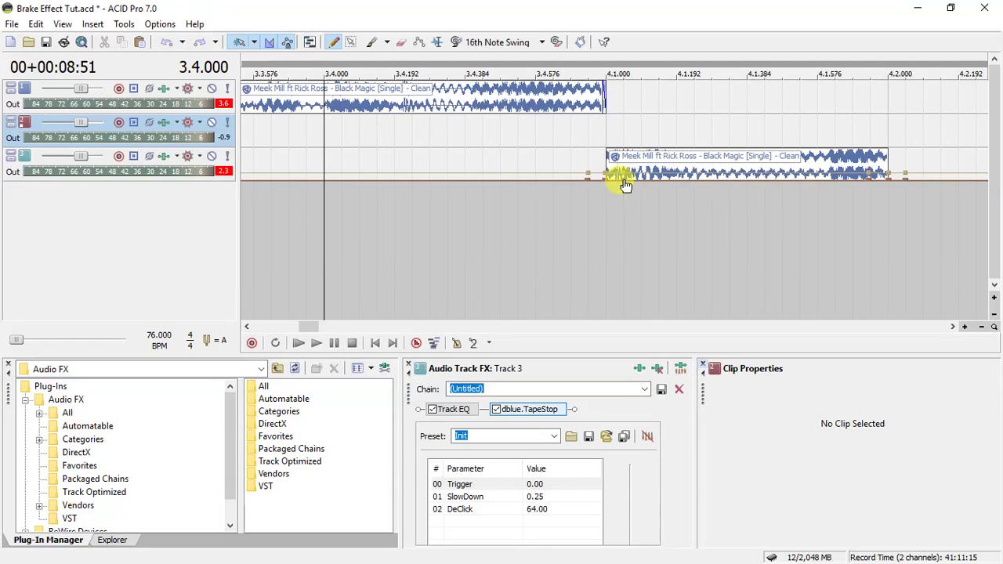
left_click_drag(625, 185, 608, 142)
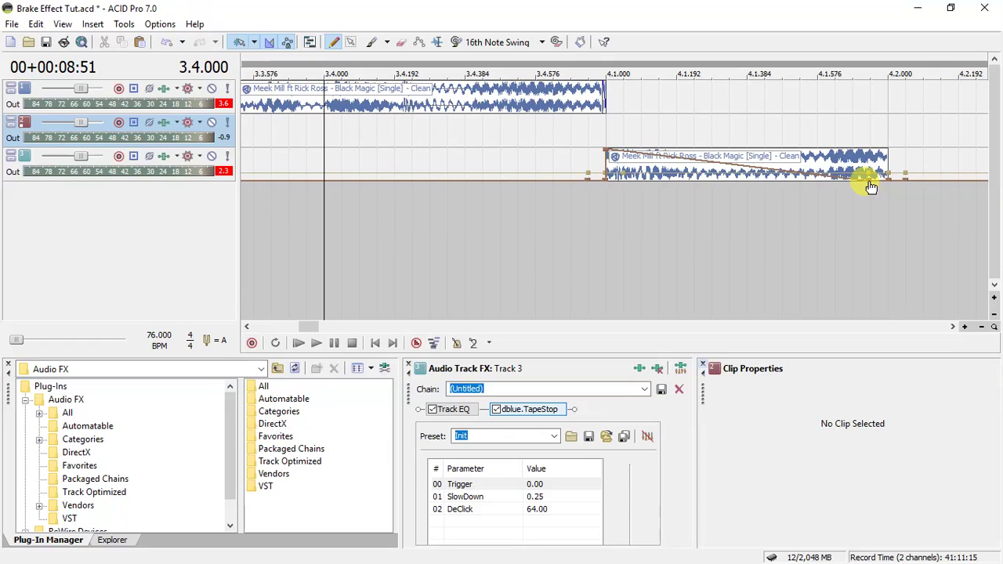
mouse_move(871, 185)
left_click_drag(867, 180, 907, 141)
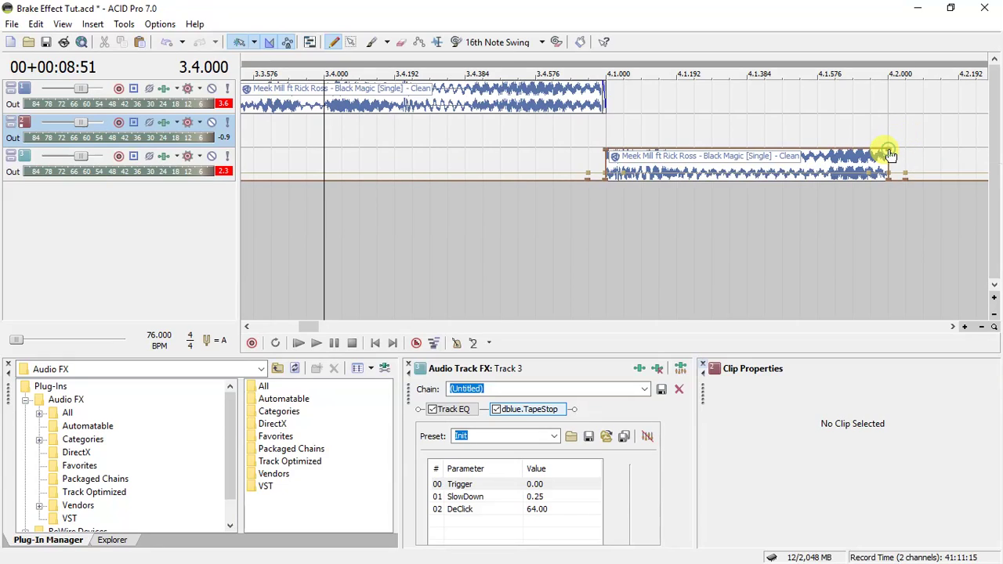
left_click_drag(888, 155, 891, 170)
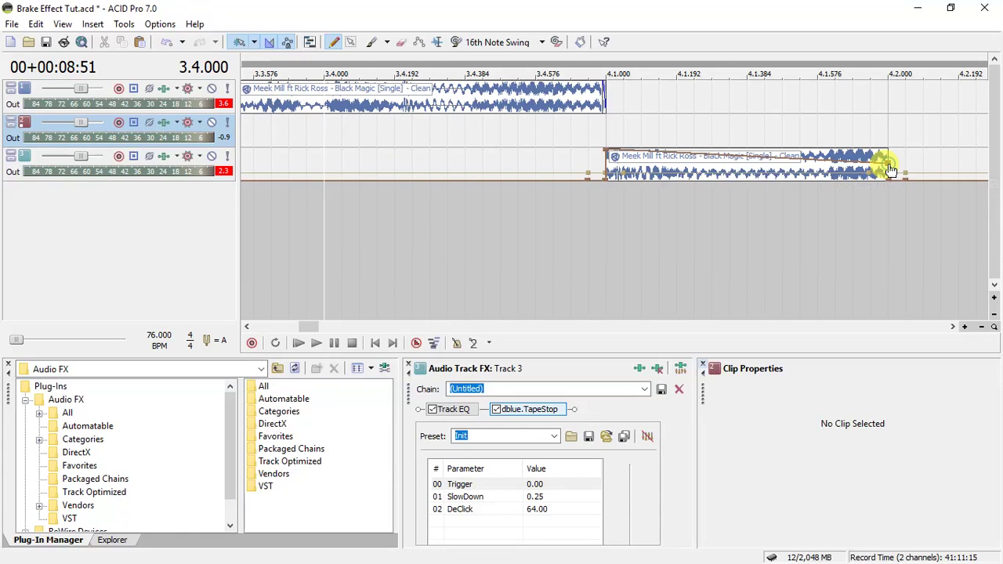
- Play the project from 3.3.720 to hear the Trigger automation on the track 3 clip
left_click(312, 153)
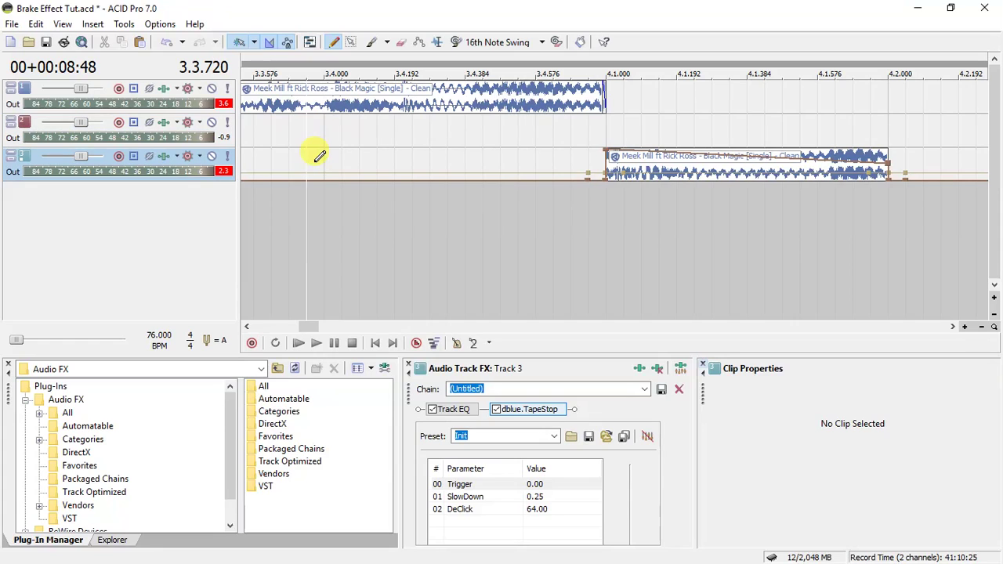
key("space")
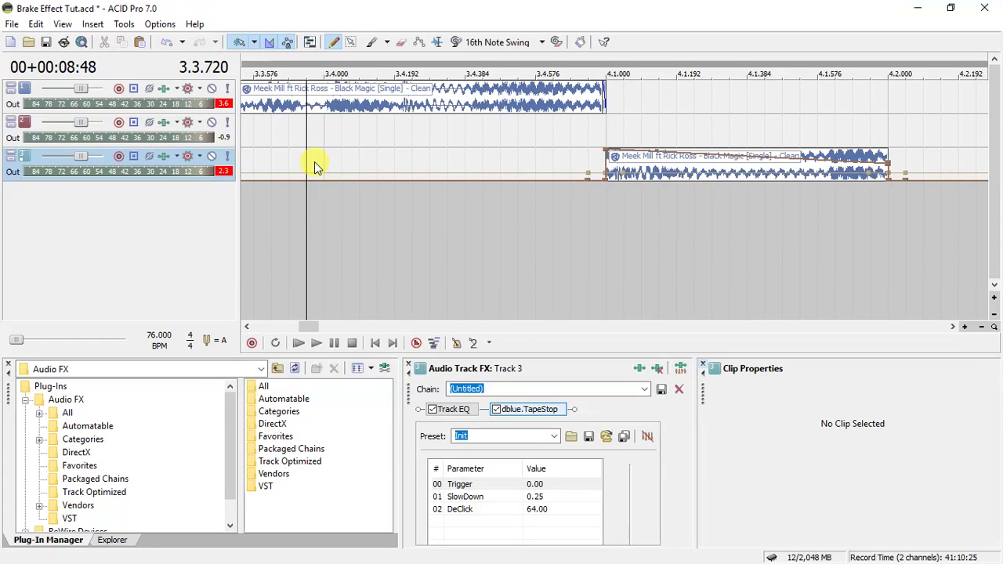
- Raise the Trigger point at 4.2.000 to its maximum and play from 3.3.720 to hear the change
key("space")
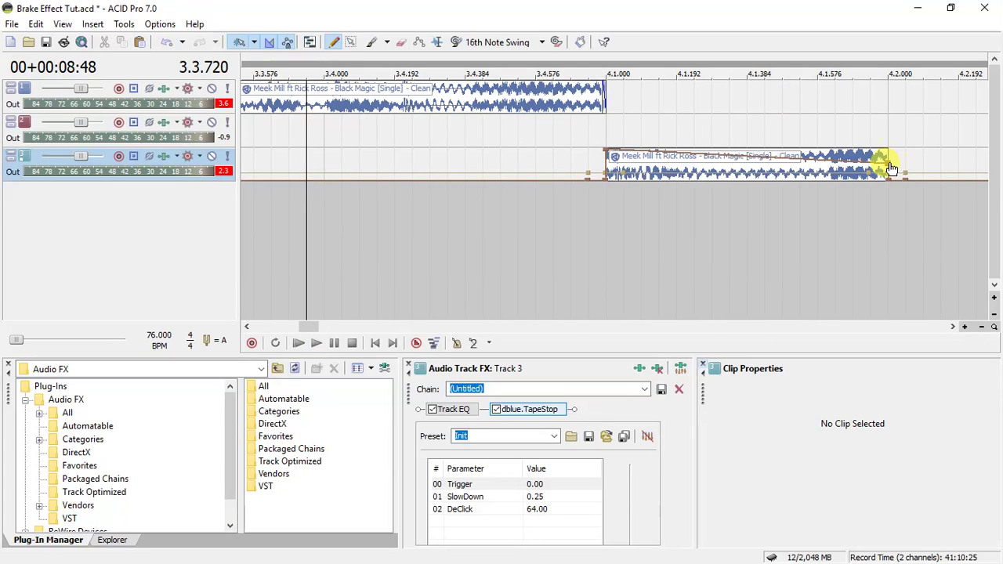
left_click_drag(887, 163, 899, 122)
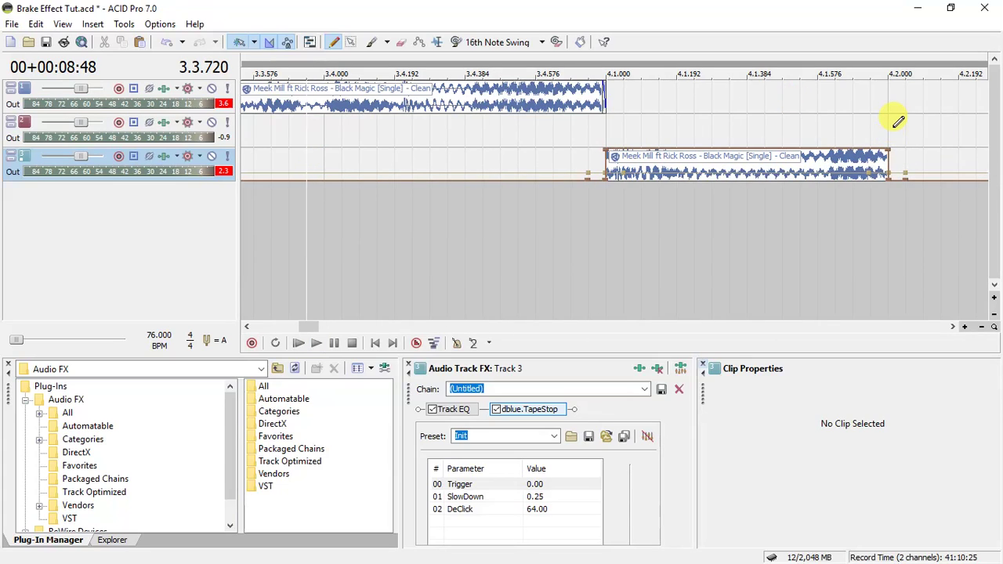
key("space")
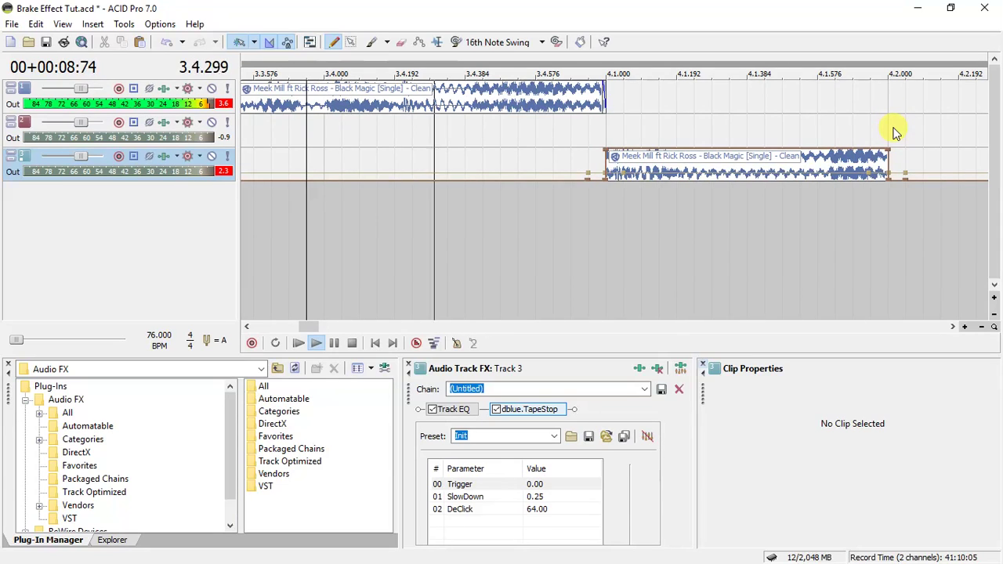
key("space")
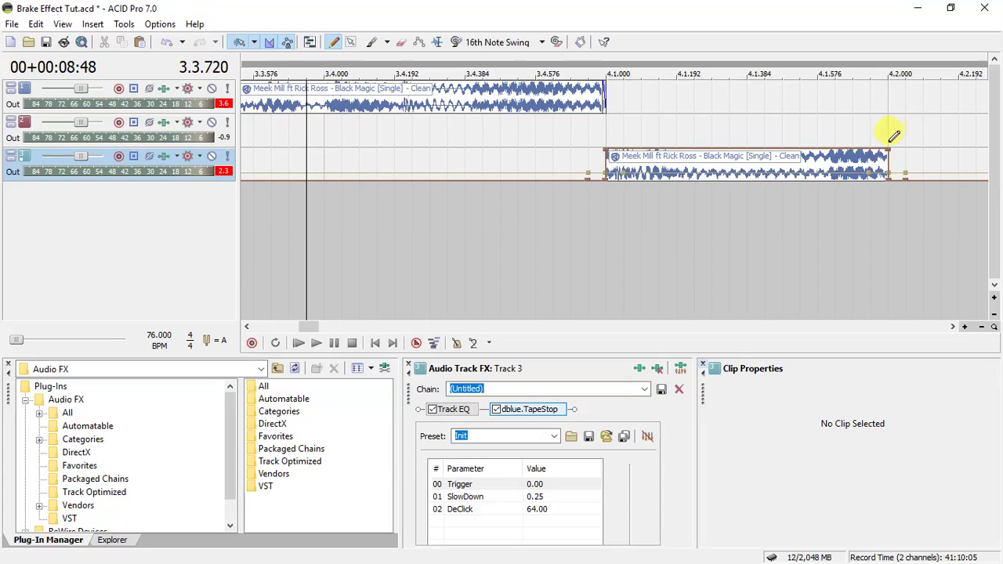
- Lower the Trigger point at 4.2.000 to 34.091 % and play twice from 3.3.720 to hear the brake
mouse_move(890, 161)
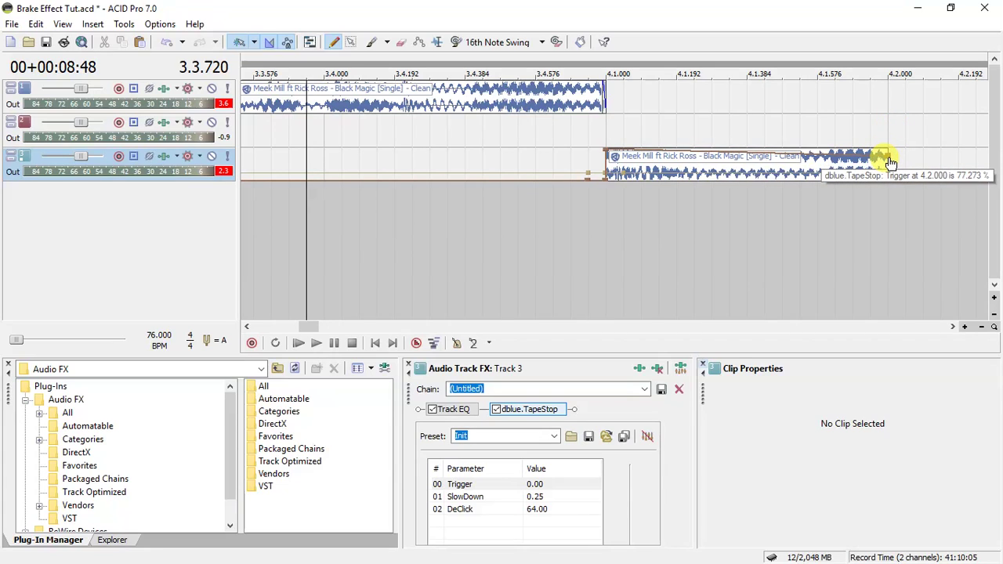
left_click_drag(890, 162, 891, 177)
key("space")
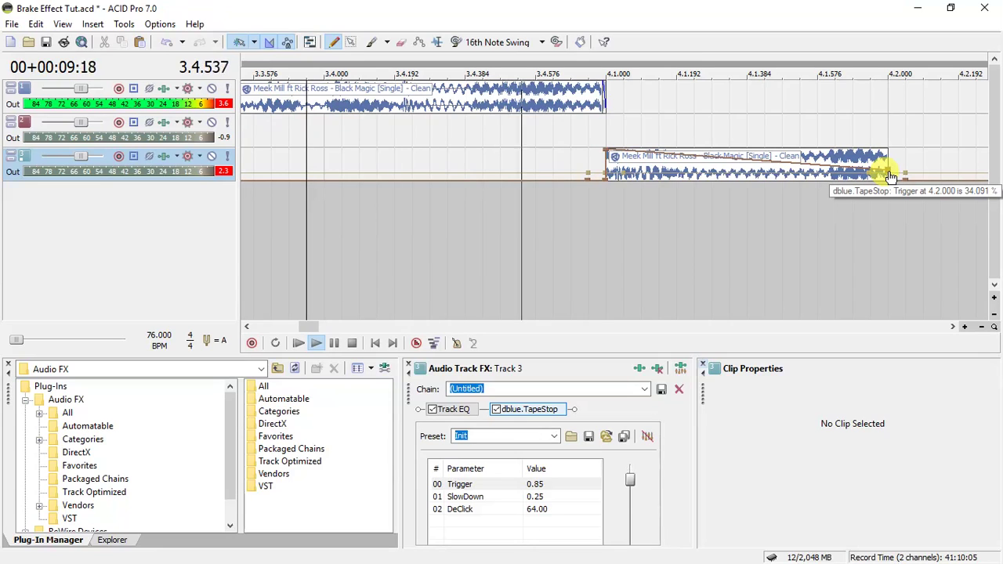
key("space")
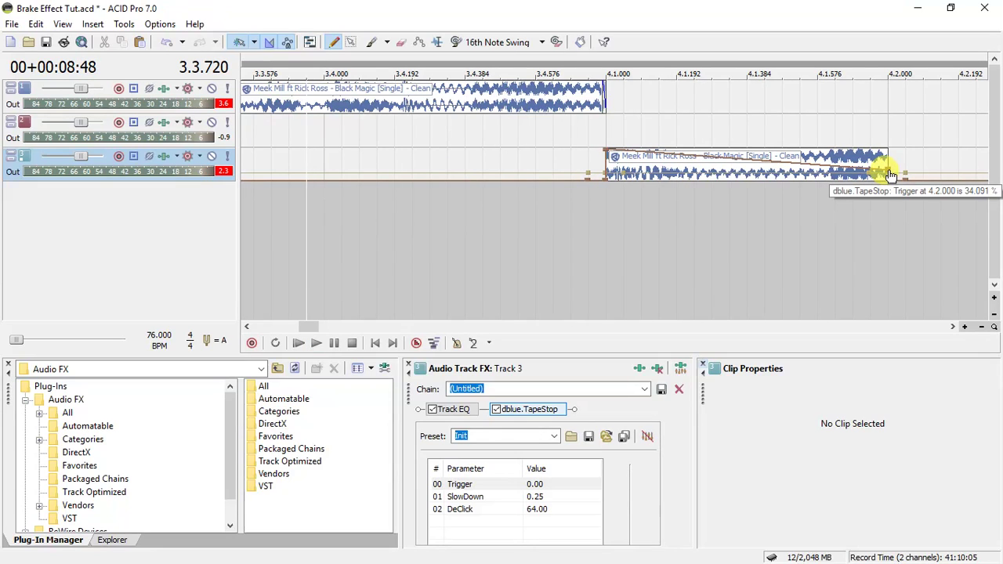
key("space")
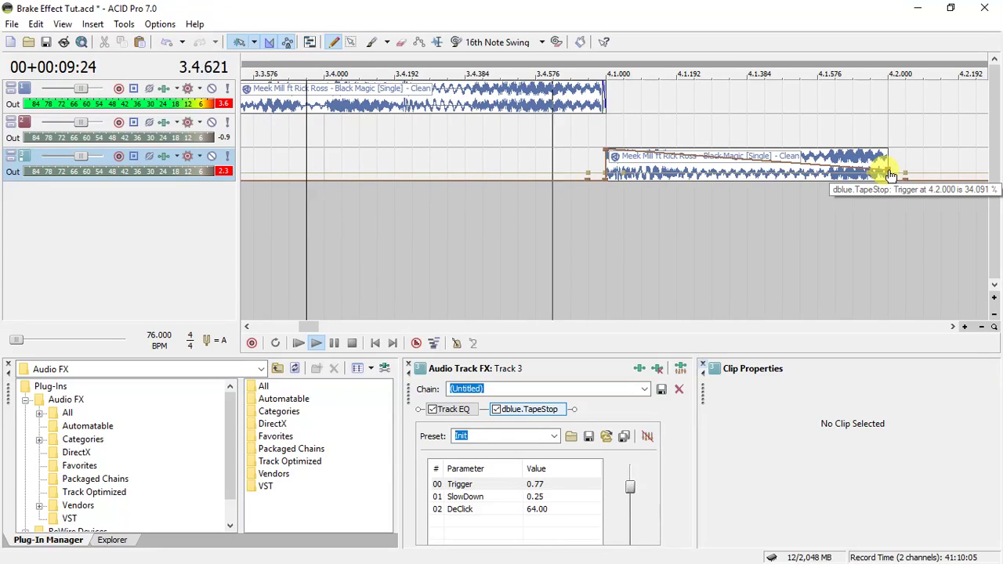
key("space")
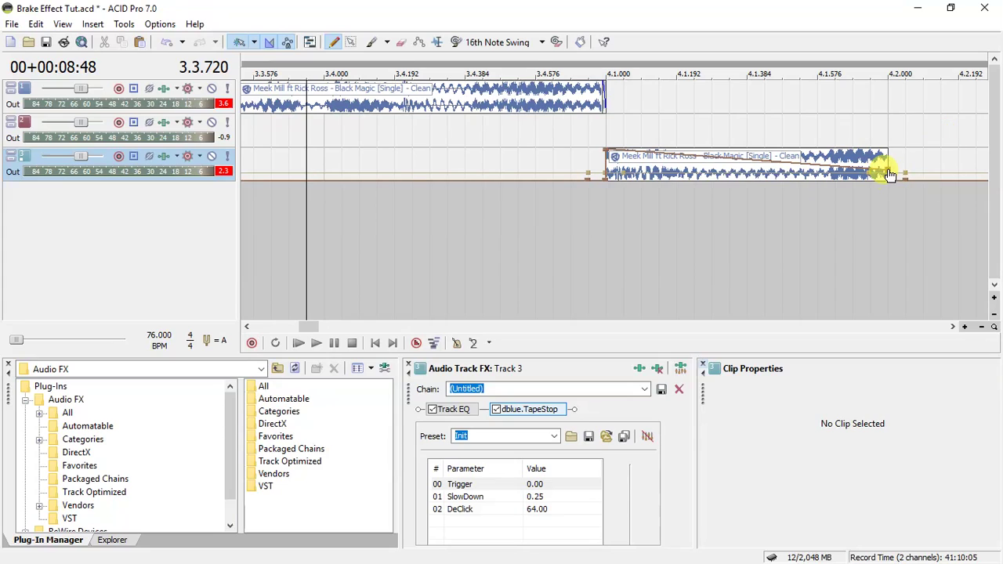
- Raise the Trigger point at 4.2.000 to 79.545 % and set the SlowDown point near the clip's end to 11.364 % at 4.1.720
mouse_move(892, 174)
left_click_drag(892, 174, 892, 161)
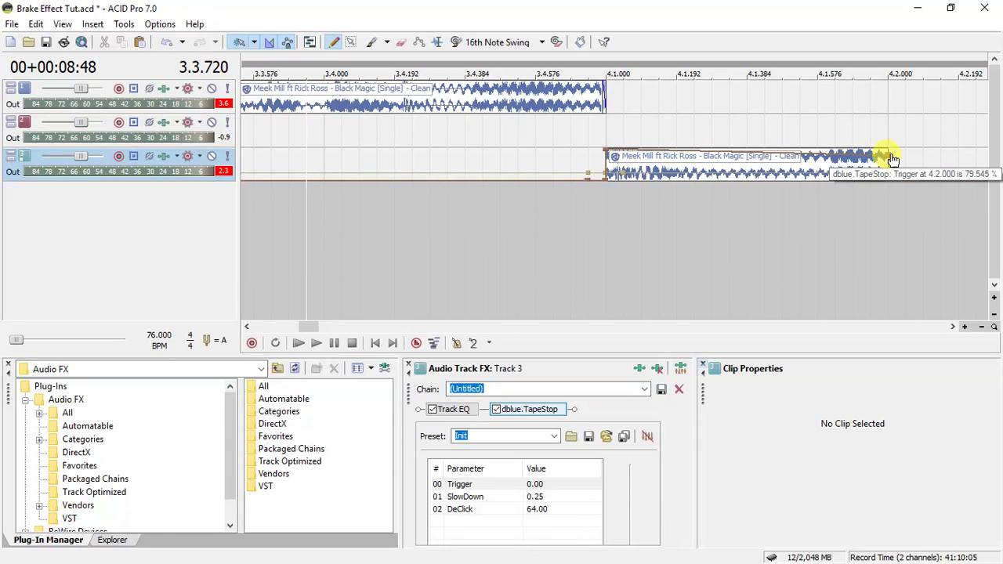
mouse_move(870, 175)
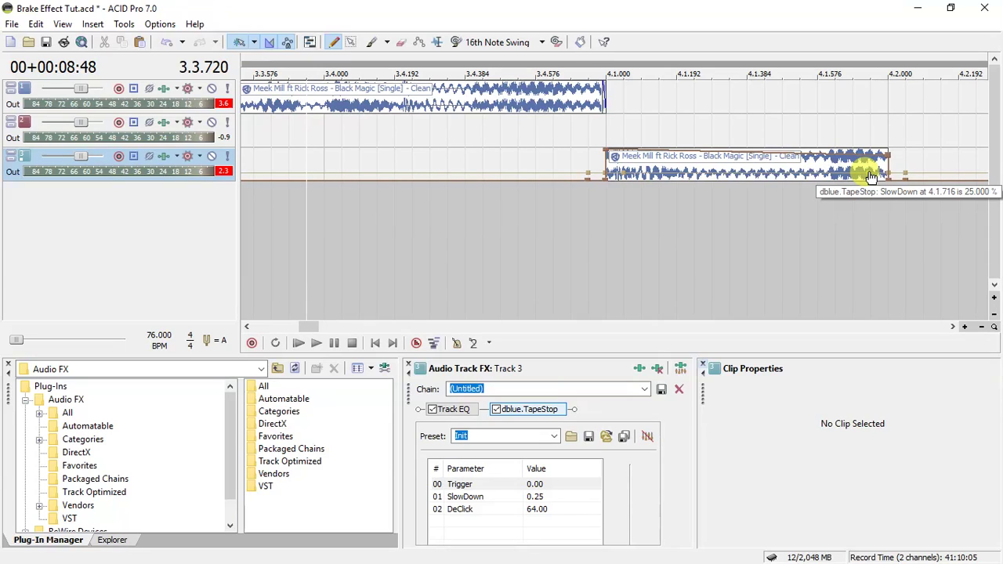
left_click(870, 175)
left_click_drag(870, 176, 872, 181)
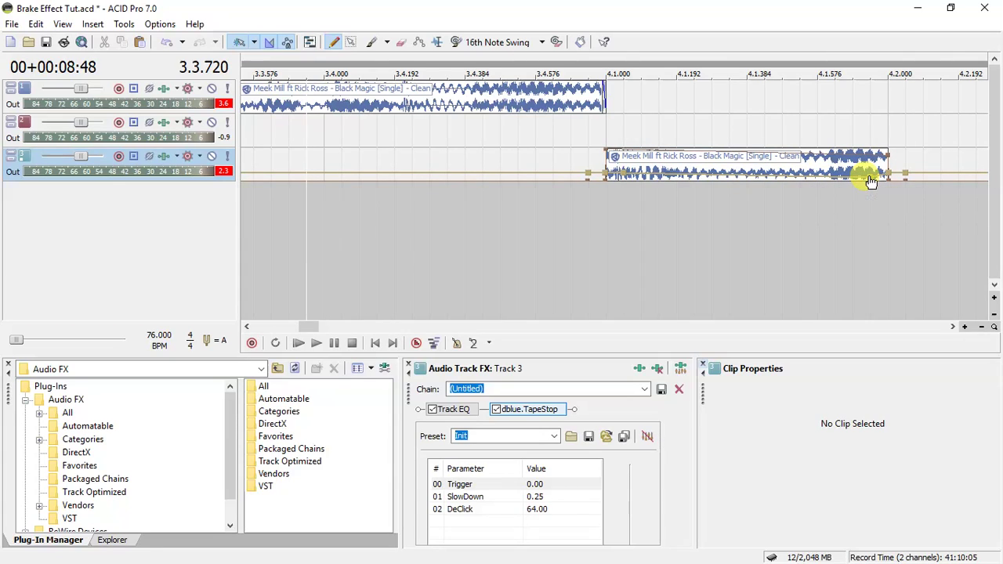
- Play twice from 3.3.720 to hear the brake with the lowered SlowDown point
key("space")
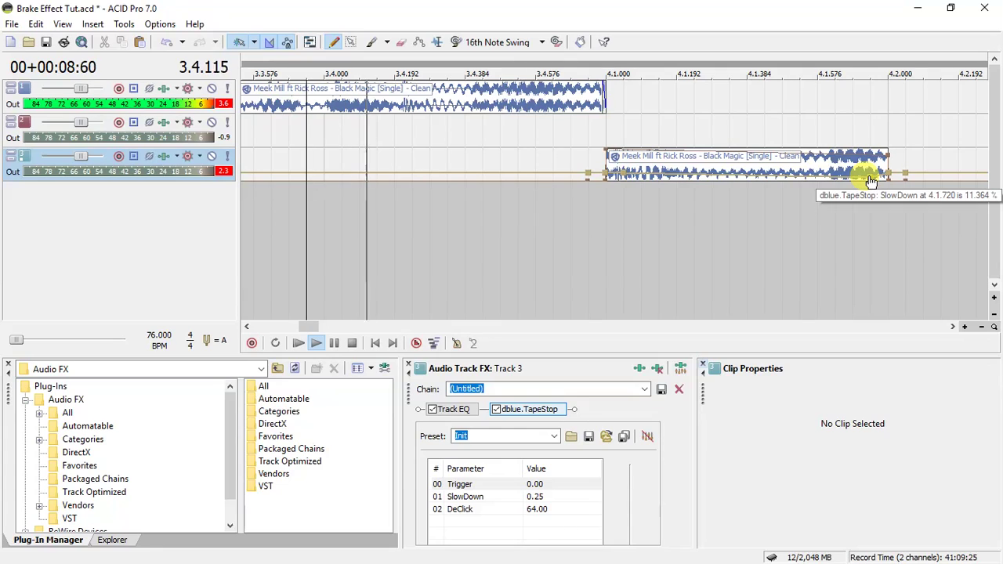
key("space")
key("space")
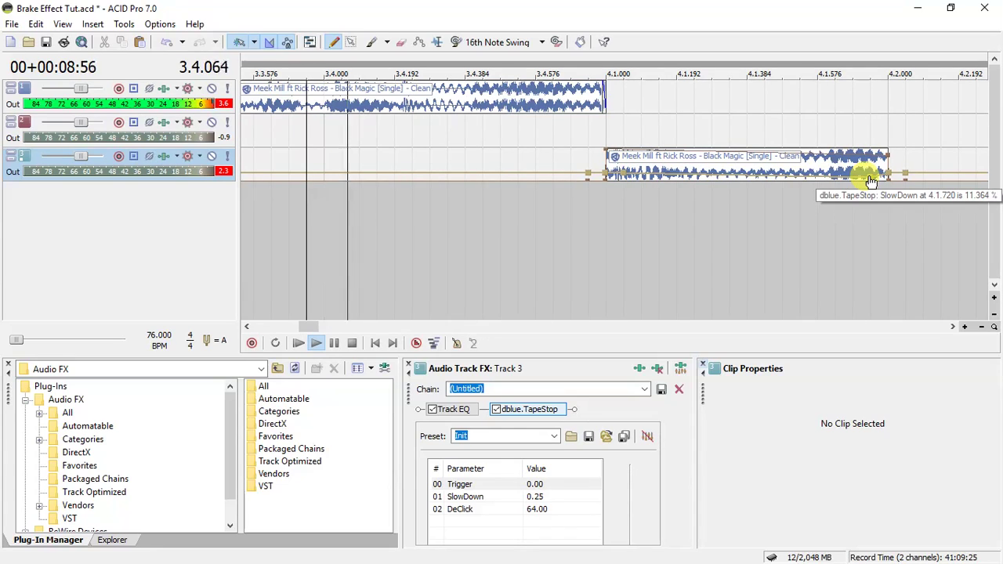
key("space")
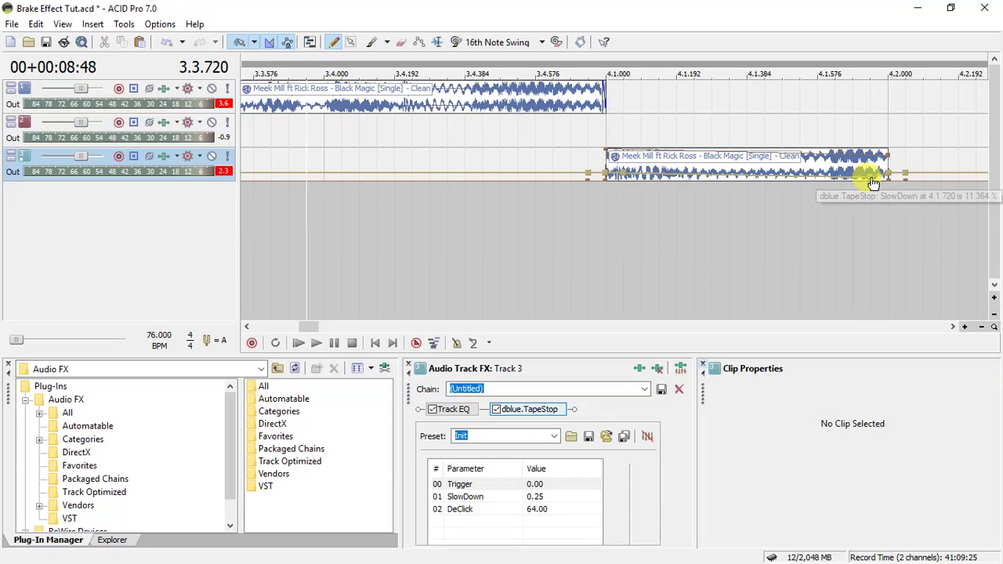
- Lower the SlowDown point near the clip's end to its minimum and play twice from 3.3.720
left_click_drag(870, 180, 875, 244)
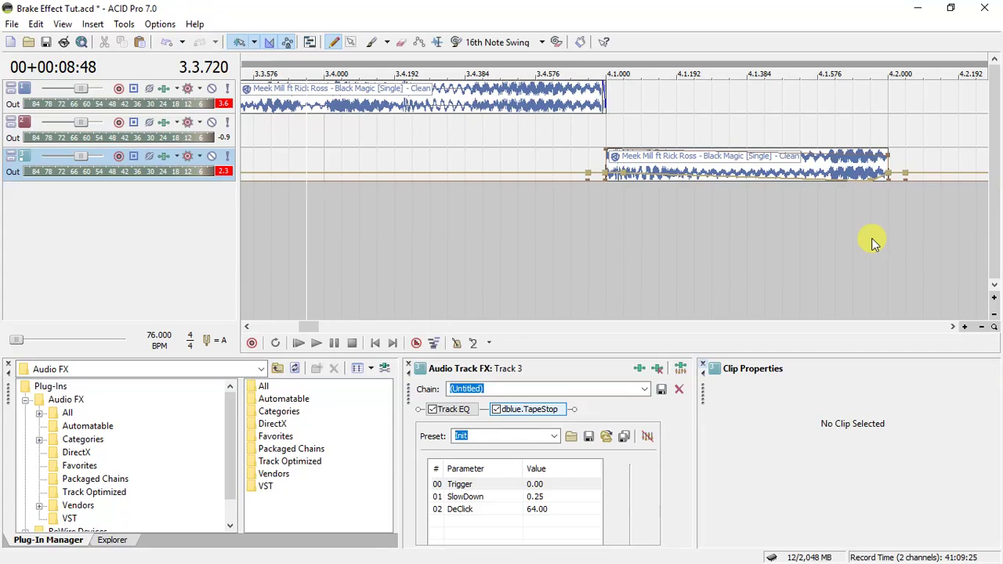
key("space")
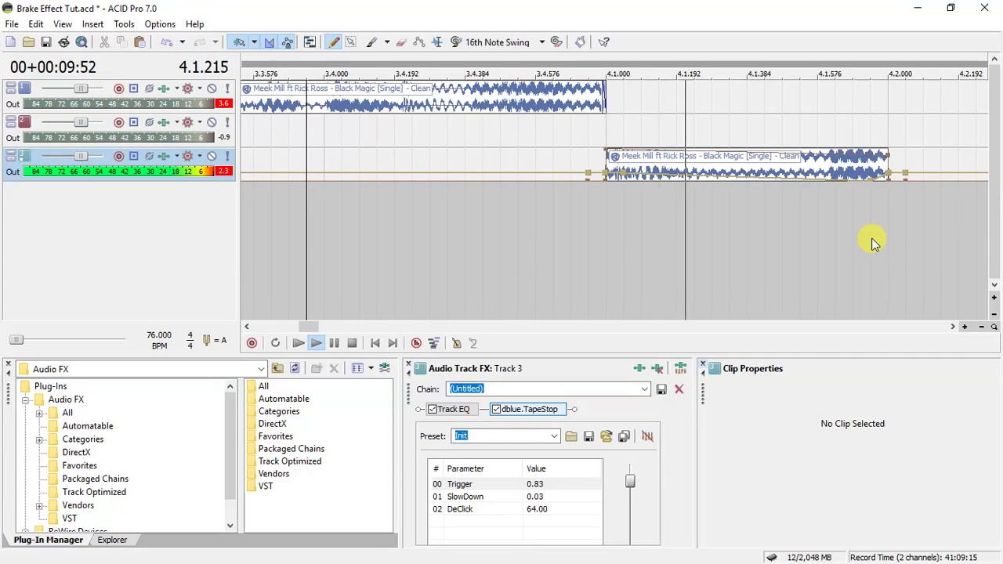
key("space")
key("space")
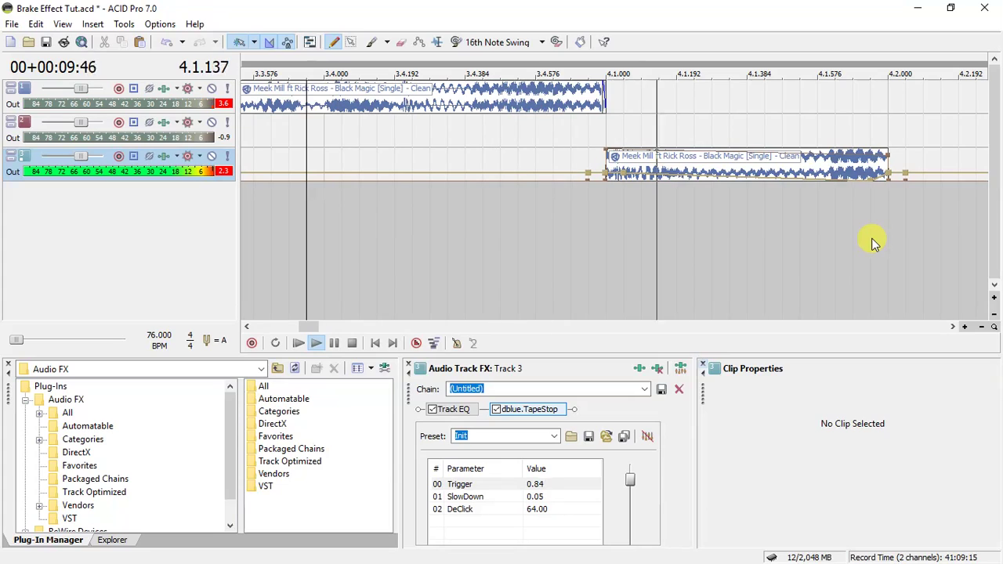
key("space")
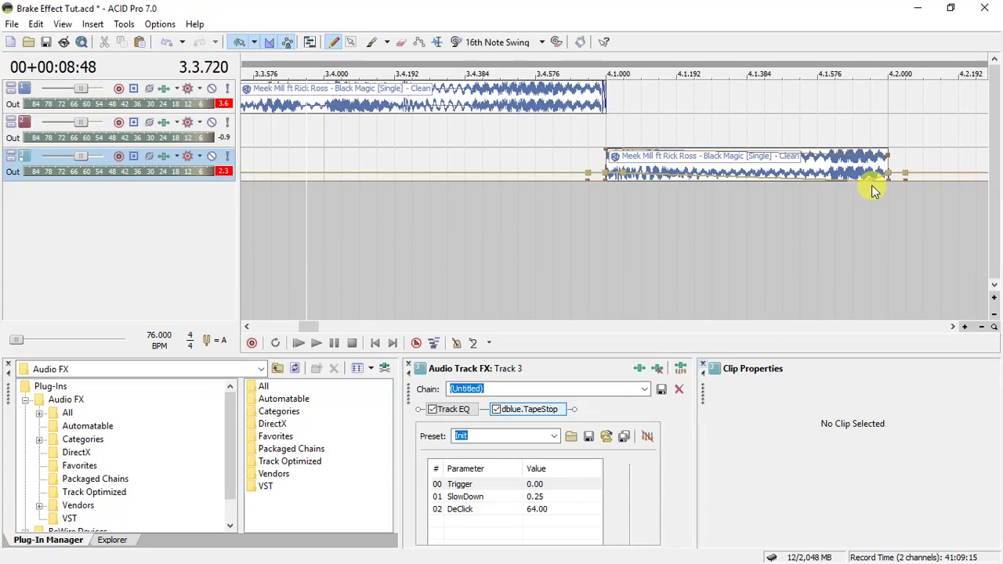
- Raise the SlowDown point near the clip's end to about the Trigger line's height and play from 3.3.720
left_click_drag(874, 183, 877, 160)
key("space")
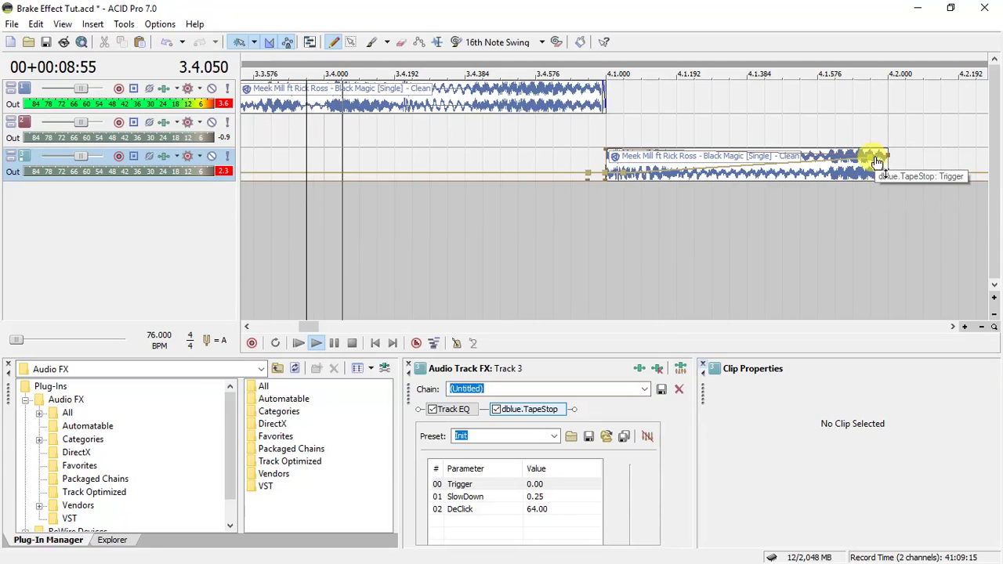
key("space")
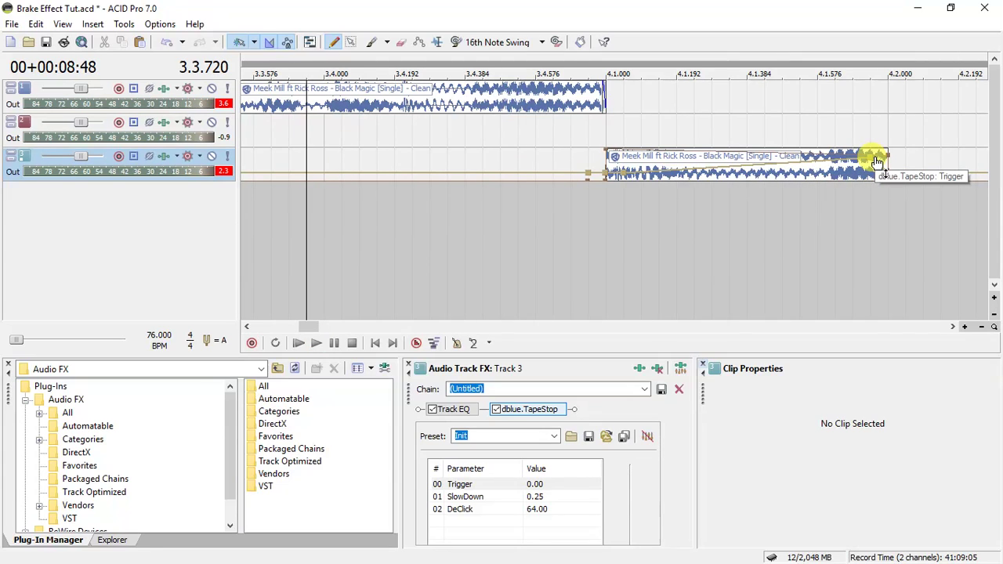
- Move the SlowDown point inside the track 3 clip to 4.1.528 at 0 % and play from 3.3.720
left_click_drag(870, 160, 861, 179)
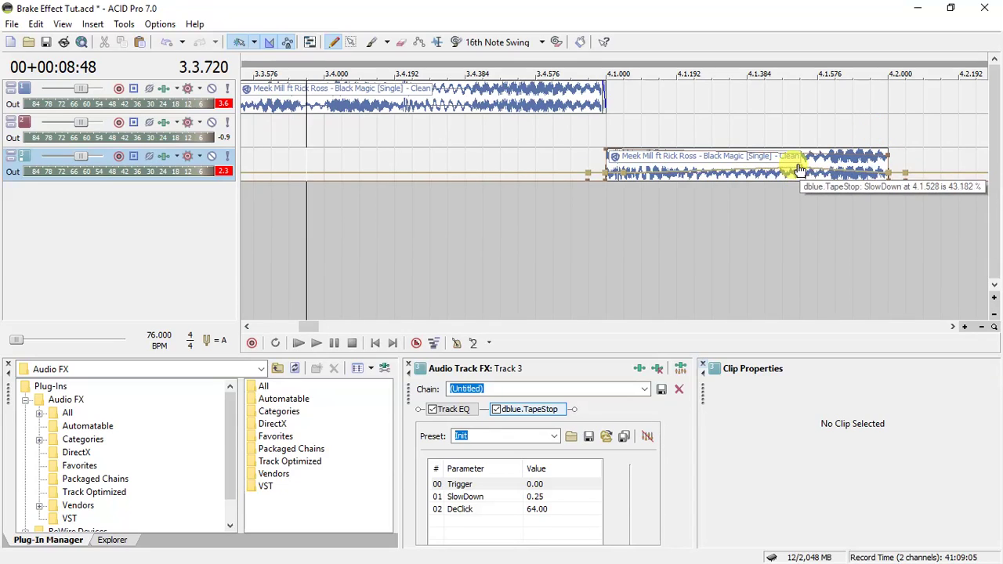
left_click_drag(800, 179, 799, 185)
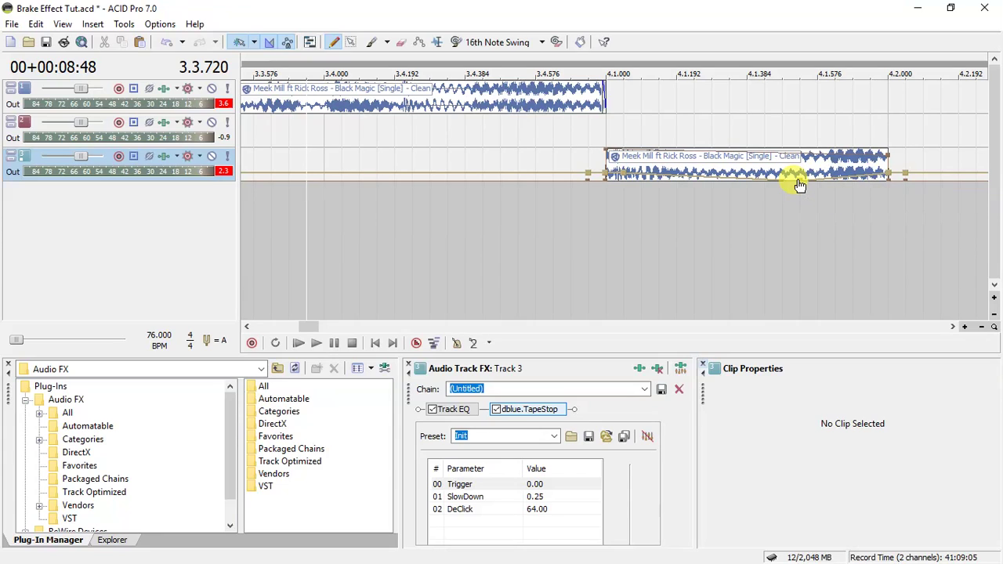
key("space")
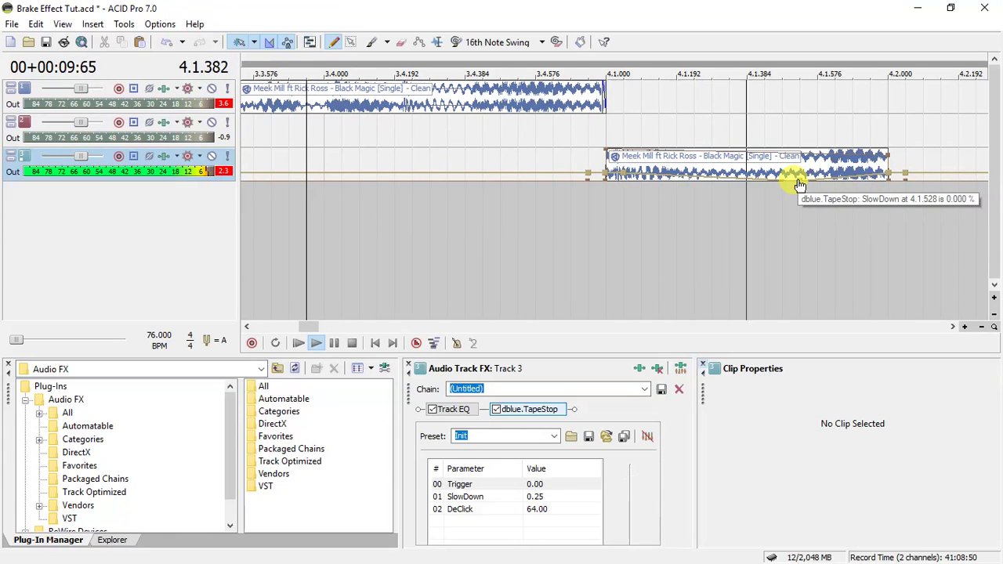
key("space")
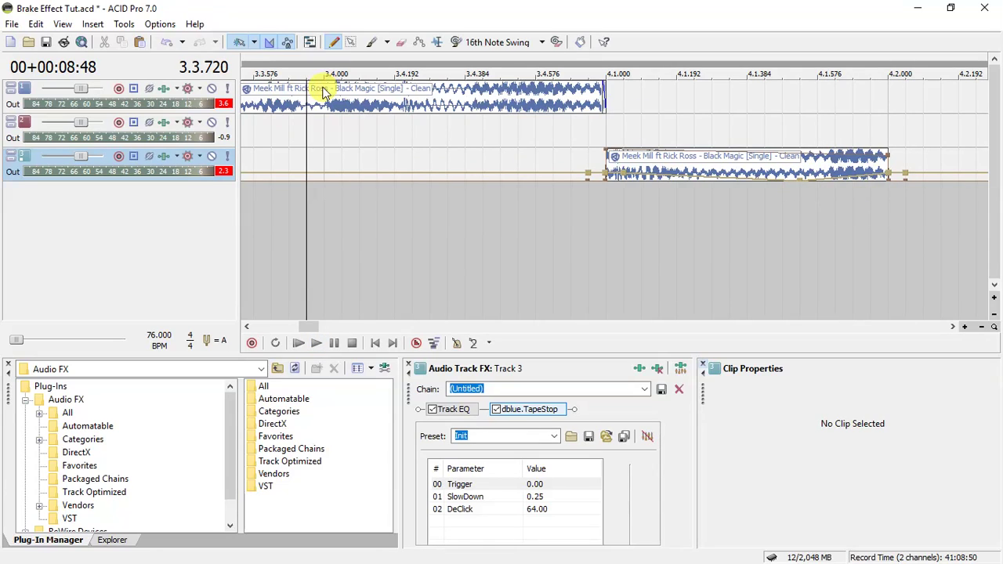
- Add Sony Reverb to track 3's effect chain after dblue.TapeStop
right_click(164, 155)
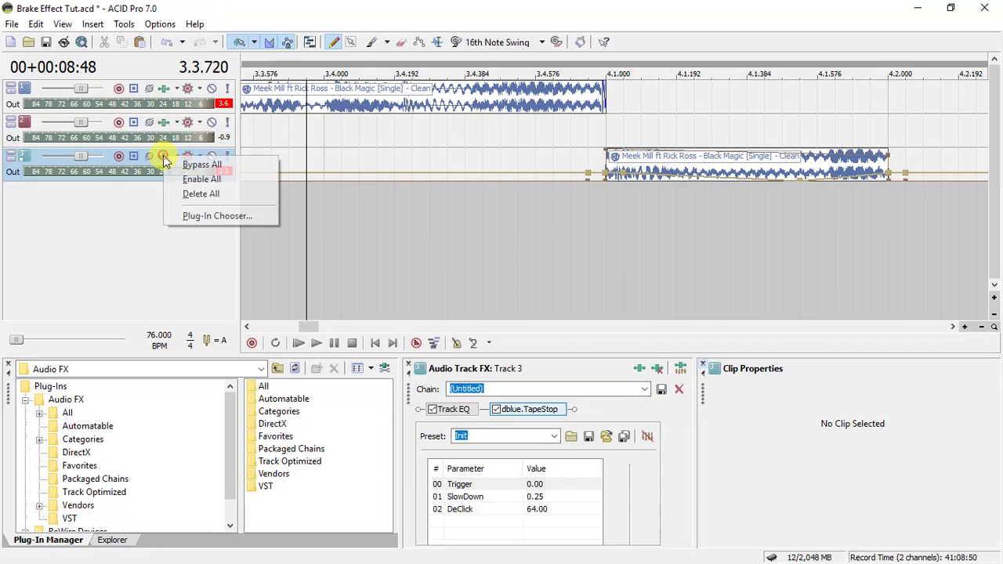
left_click(222, 219)
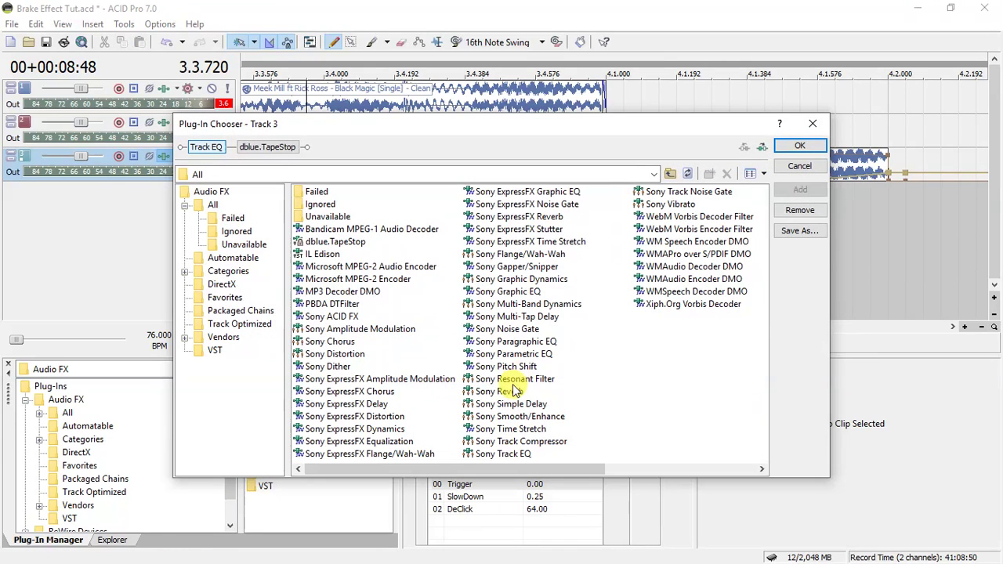
left_click(502, 391)
left_click(800, 190)
left_click(807, 147)
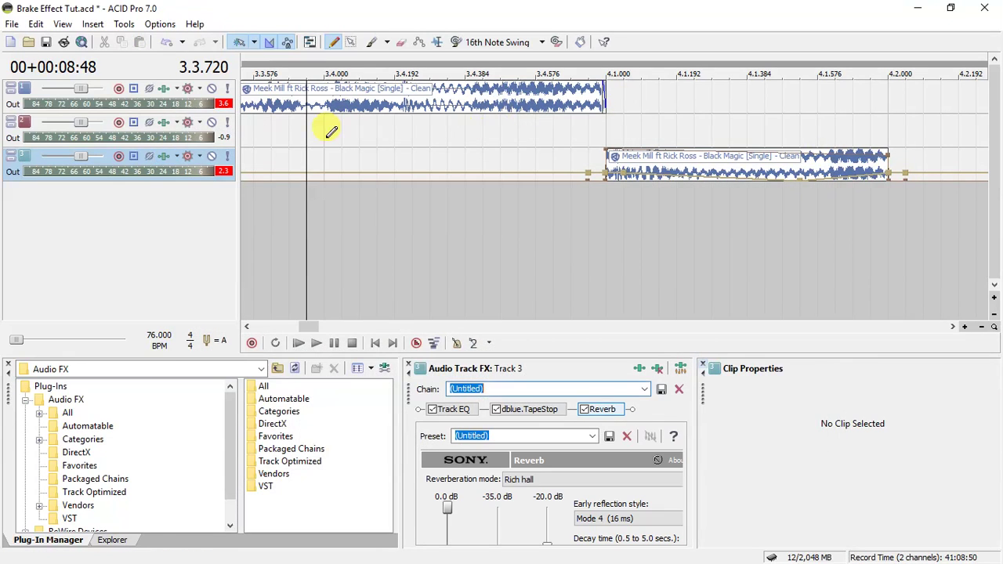
- Play the project from 3.4.000 past the track 3 clip to hear the brake effect with reverb
left_click(324, 148)
key("space")
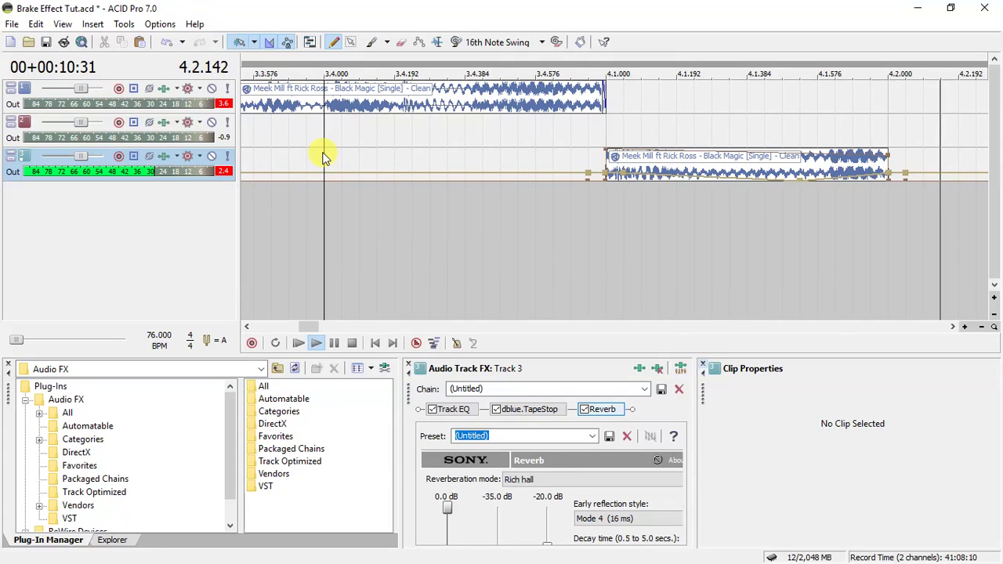
key("space")
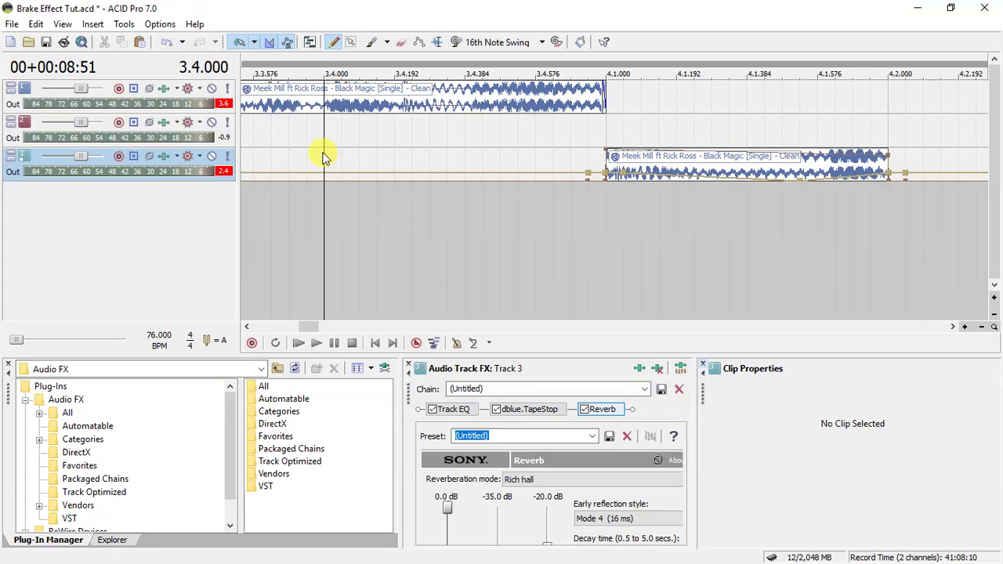
scroll(325, 156, "down", 2)
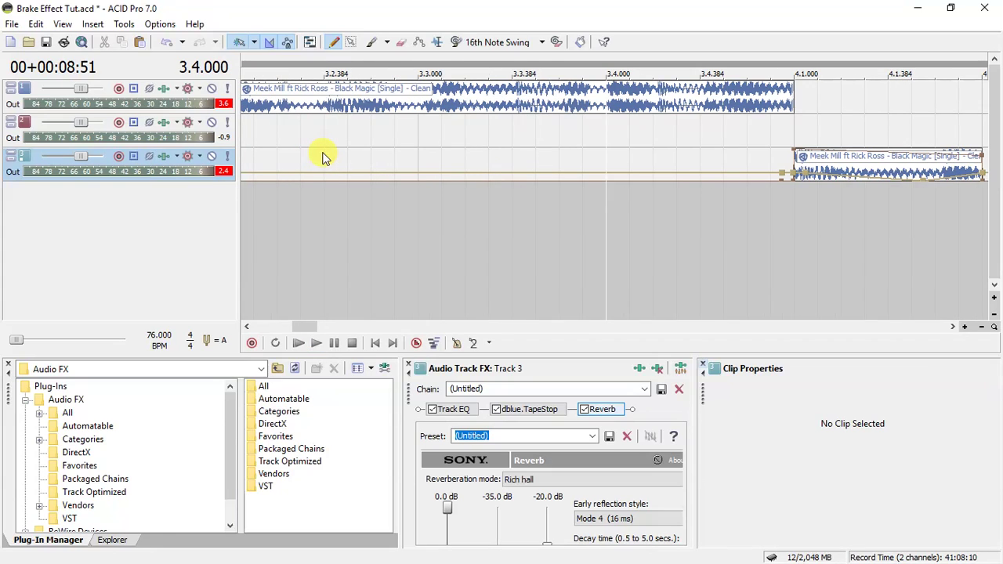
scroll(325, 157, "down", 2)
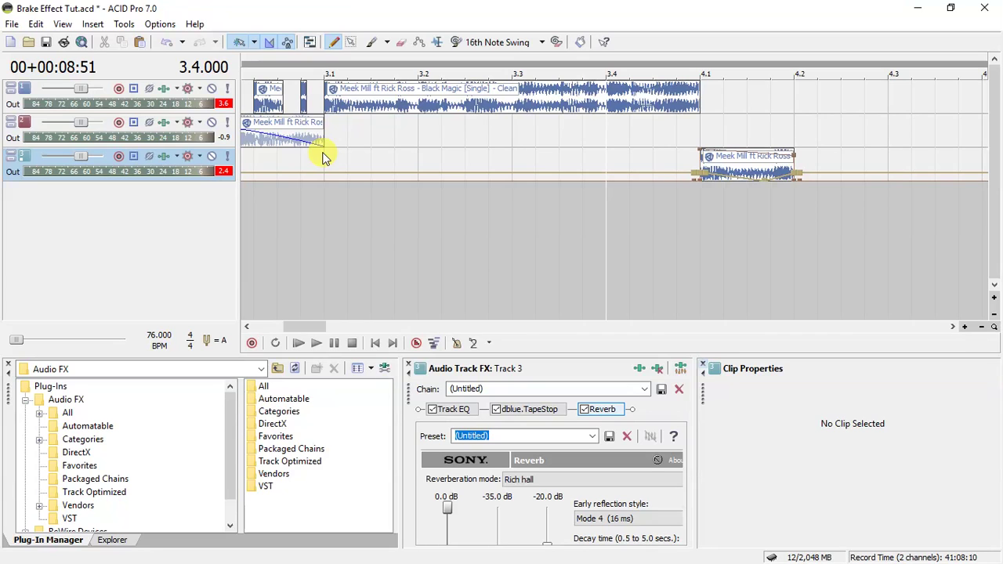
key("super")
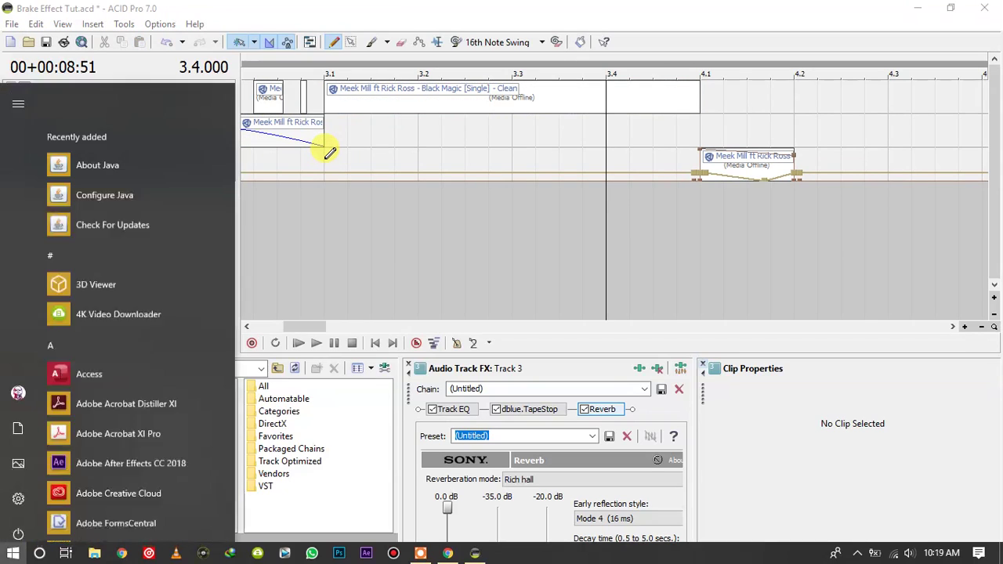
left_click(445, 555)
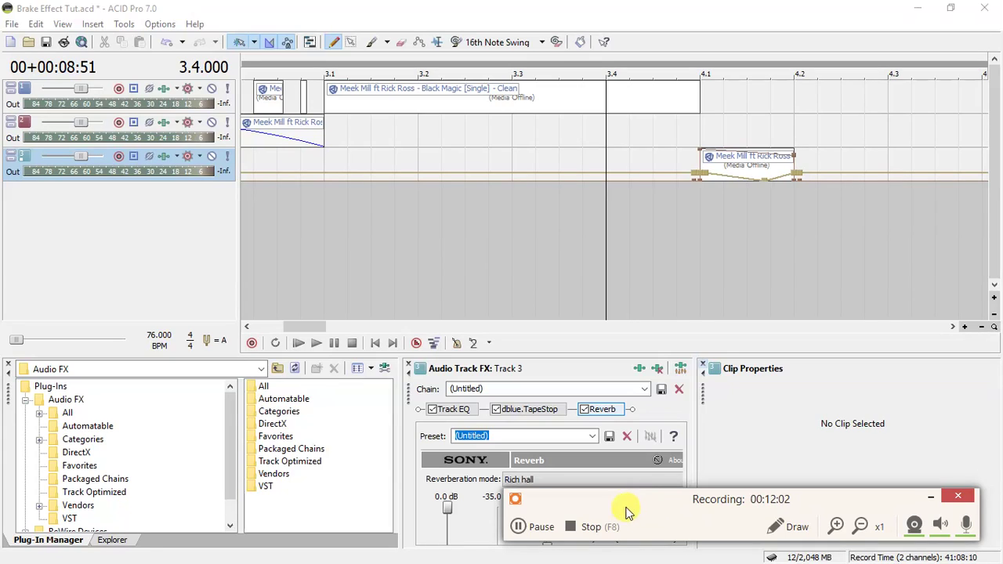
left_click(540, 527)
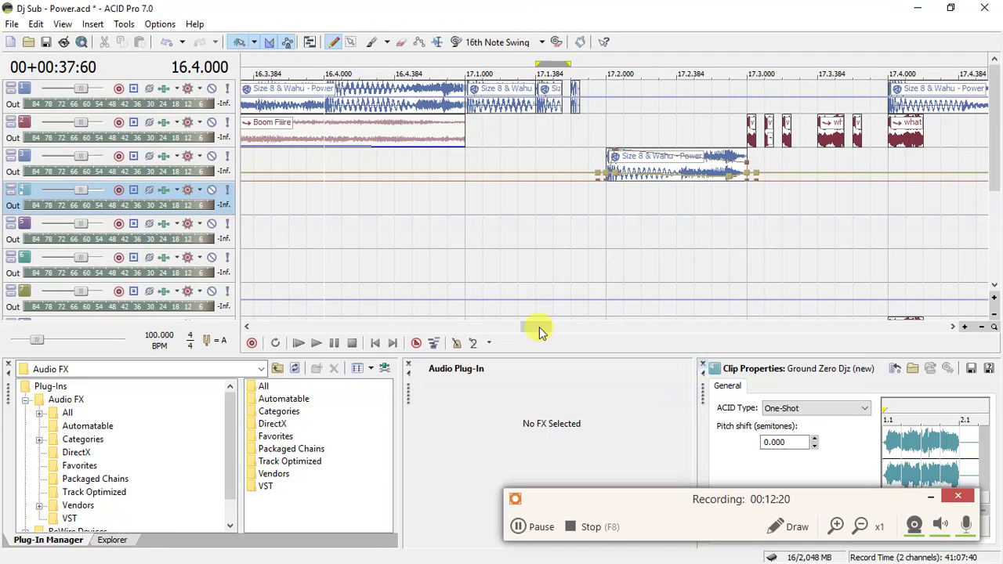
- Play the Dj Sub - Power project from 16.4.000 to hear the brake effect on the track 3 clip
left_click(336, 345)
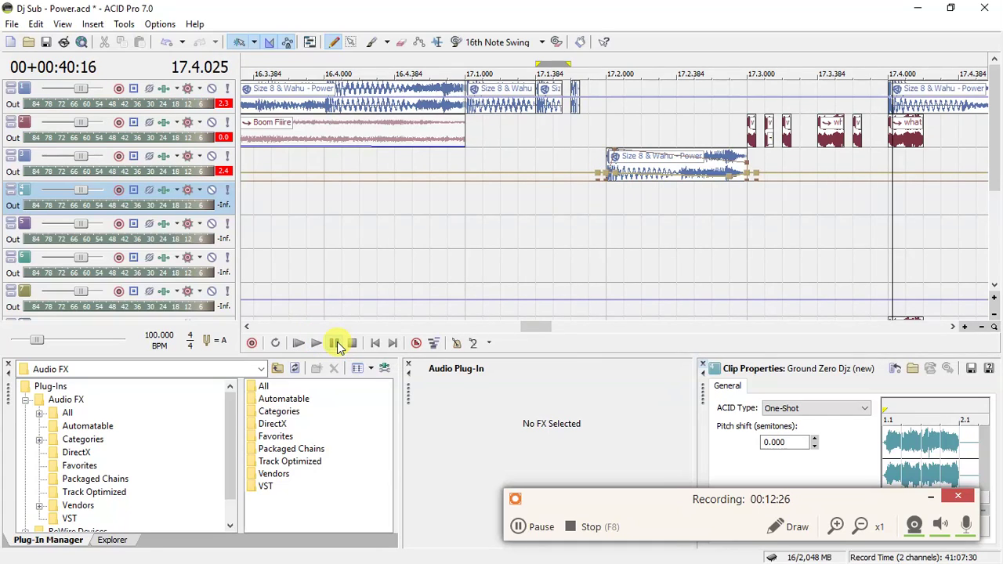
left_click(335, 345)
key("space")
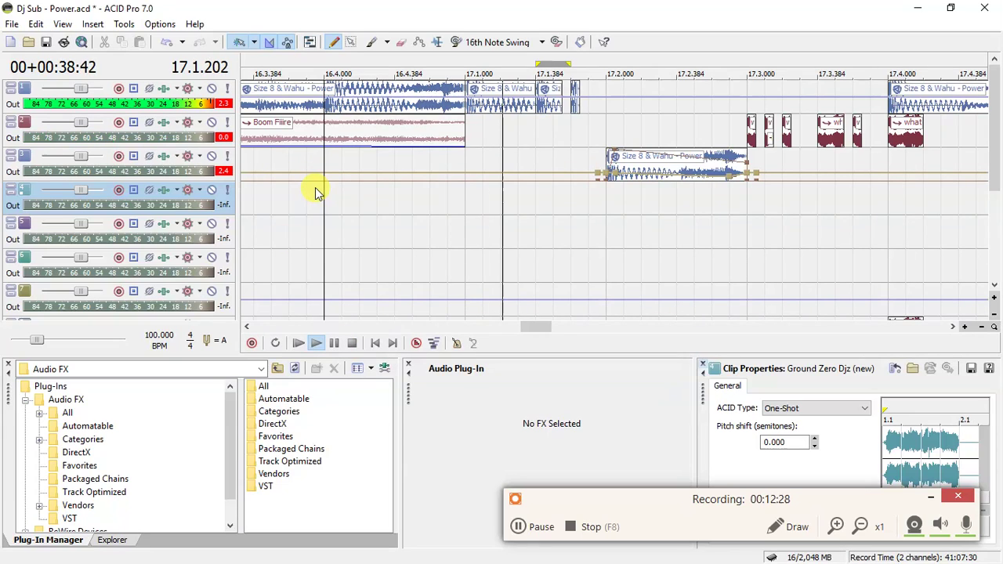
key("space")
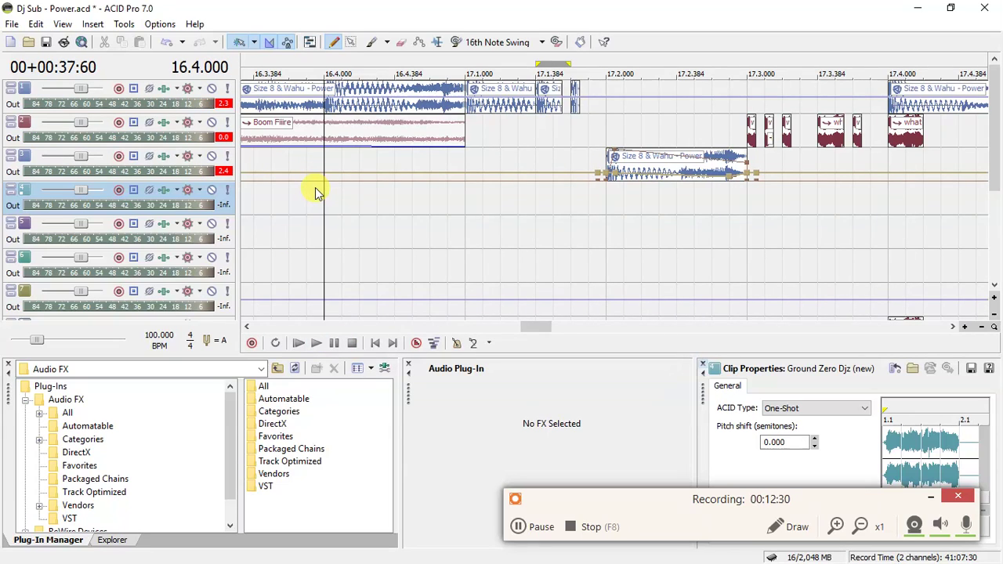
- Switch to the Pop bottle project and play it twice from 12.2.000 through the brake clips on track 5
left_click(541, 527)
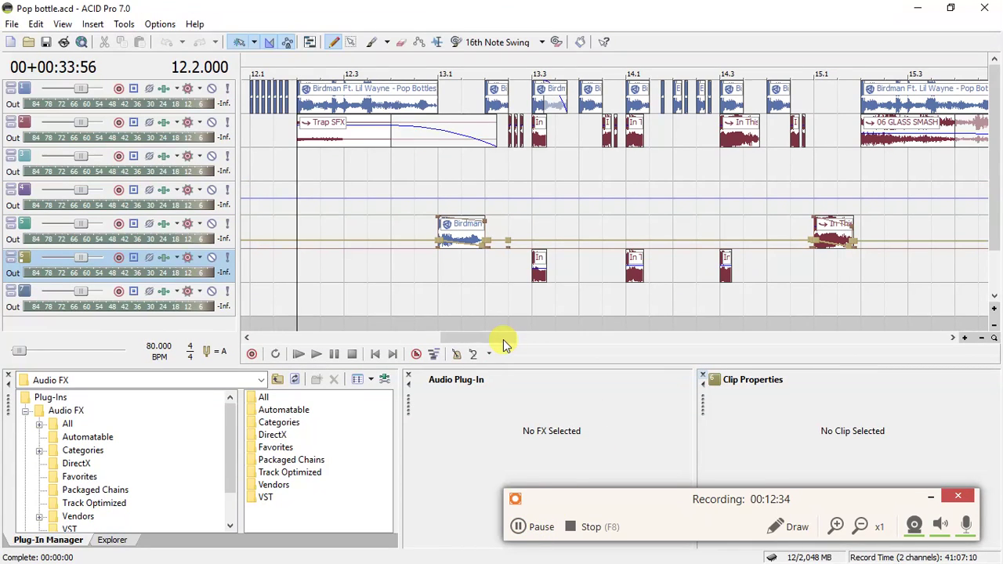
left_click(303, 221)
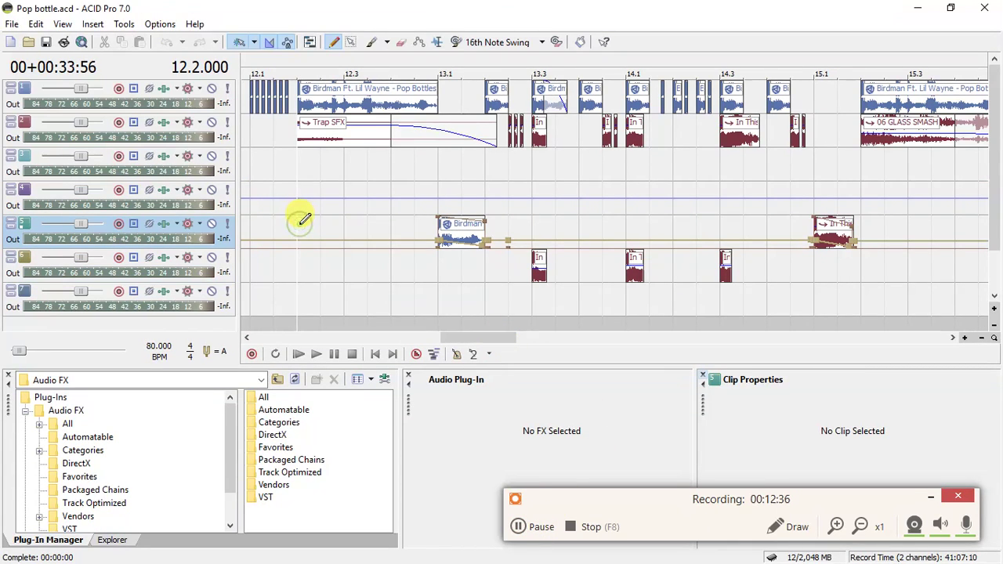
key("space")
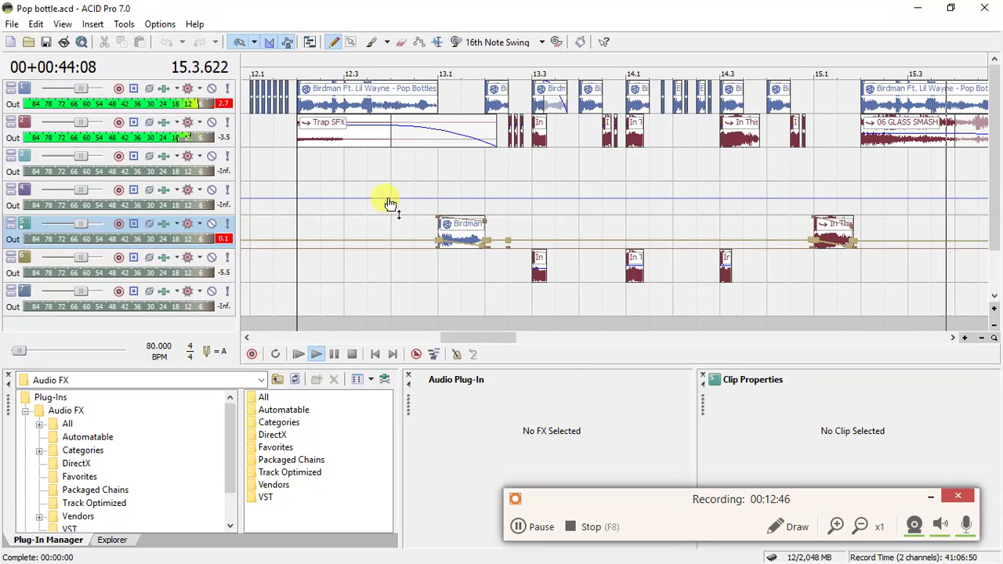
key("space")
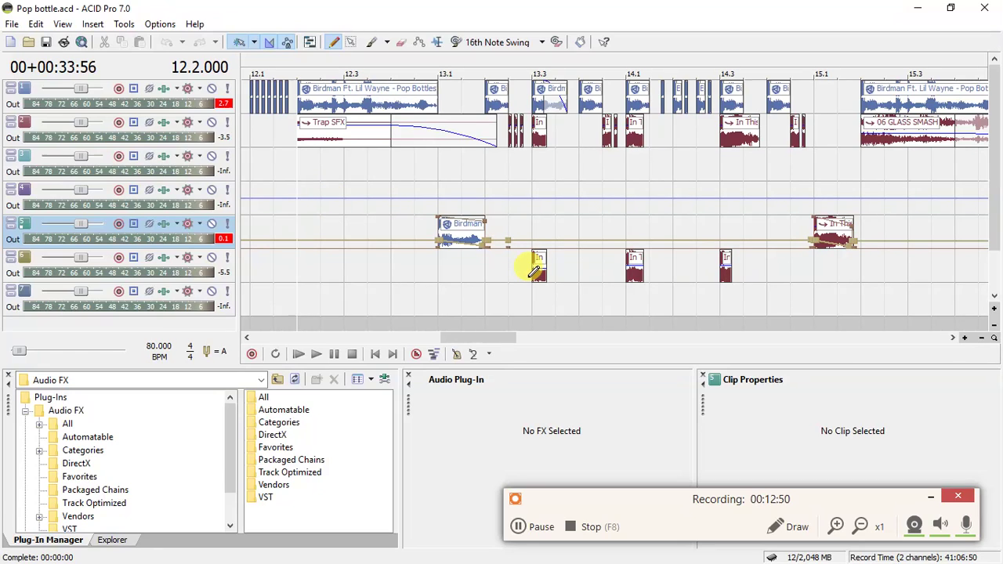
key("space")
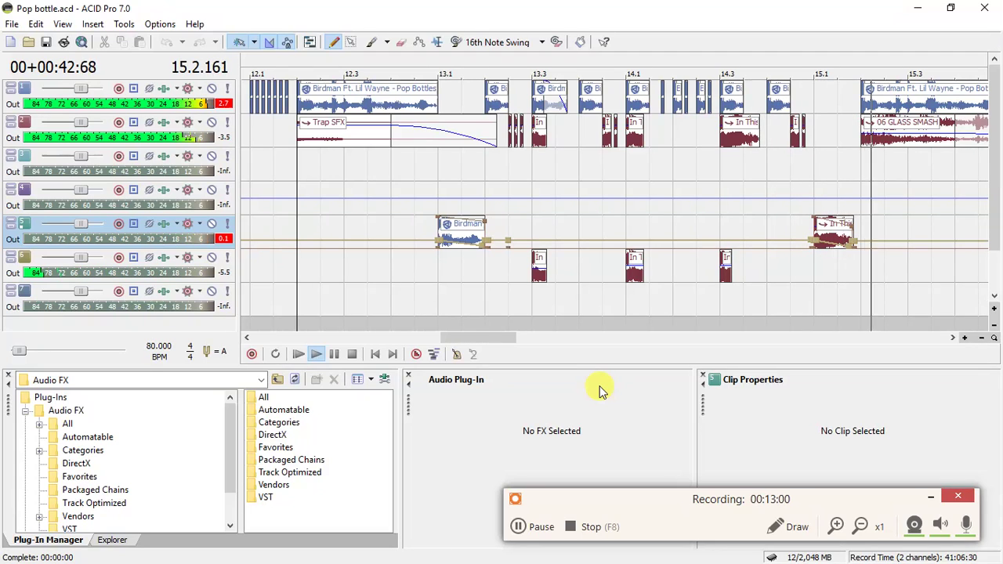
key("space")
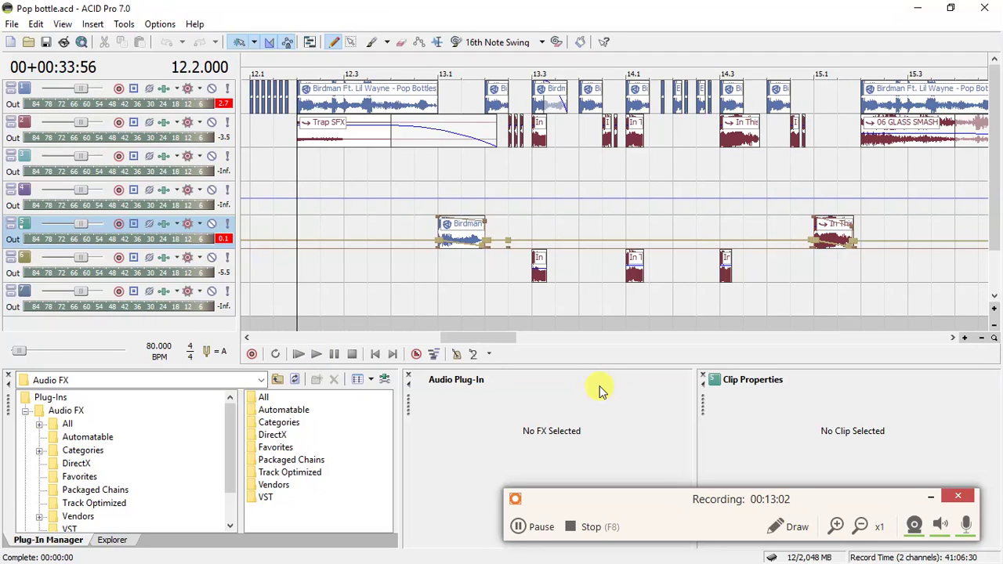
- Switch to the Sub maaan project and play it from 14.4.000 past the brake clip on track 8
left_click(539, 529)
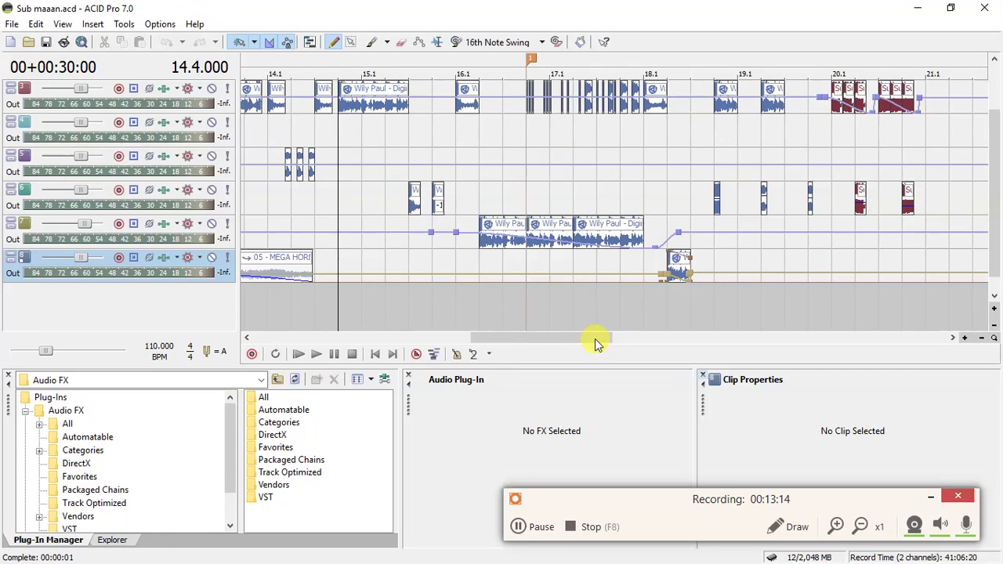
left_click_drag(595, 339, 601, 340)
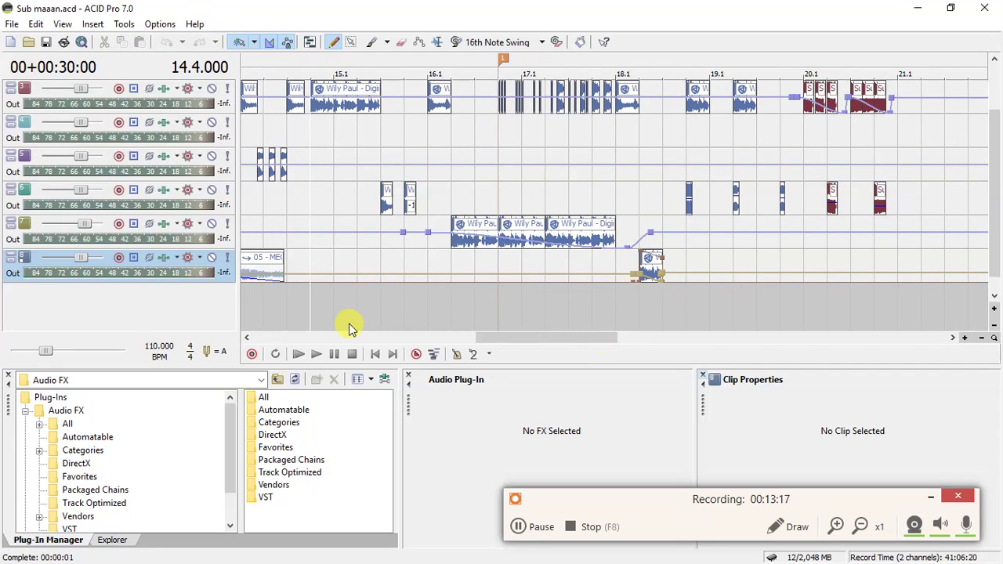
left_click(318, 355)
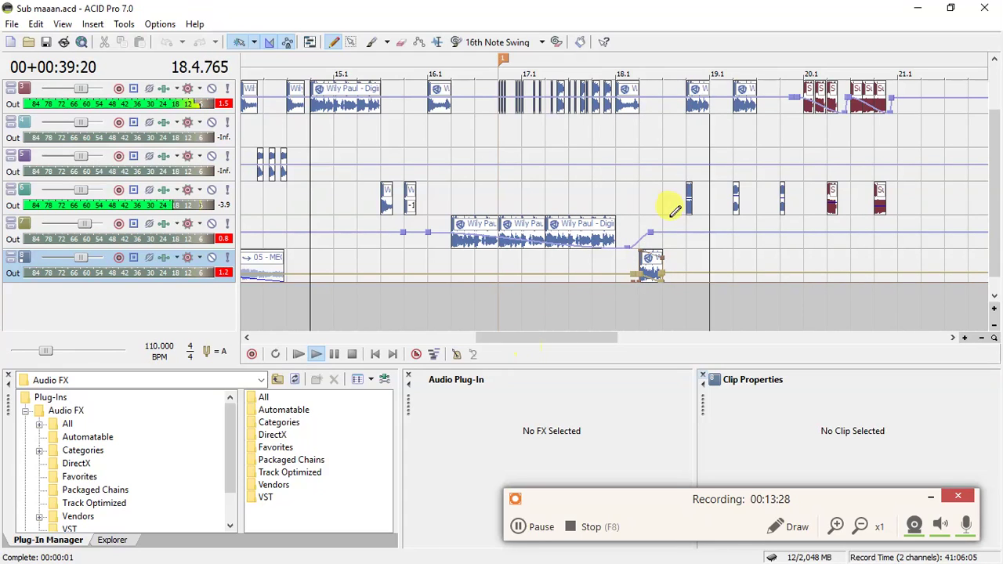
- Replay the Sub maaan project from 17.4.000 to hear the track 8 brake clip again, and stop playback
left_click(593, 254)
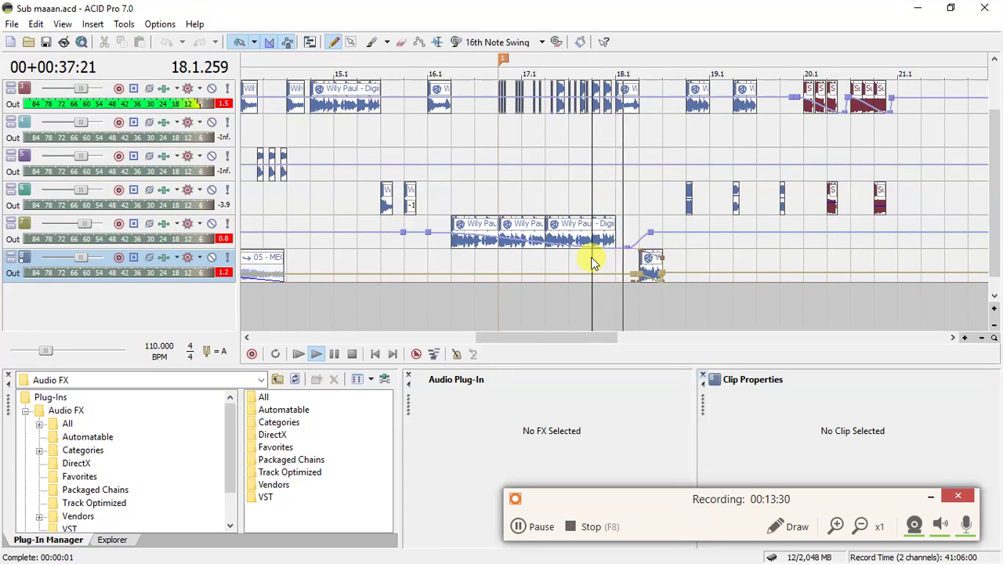
left_click(592, 262)
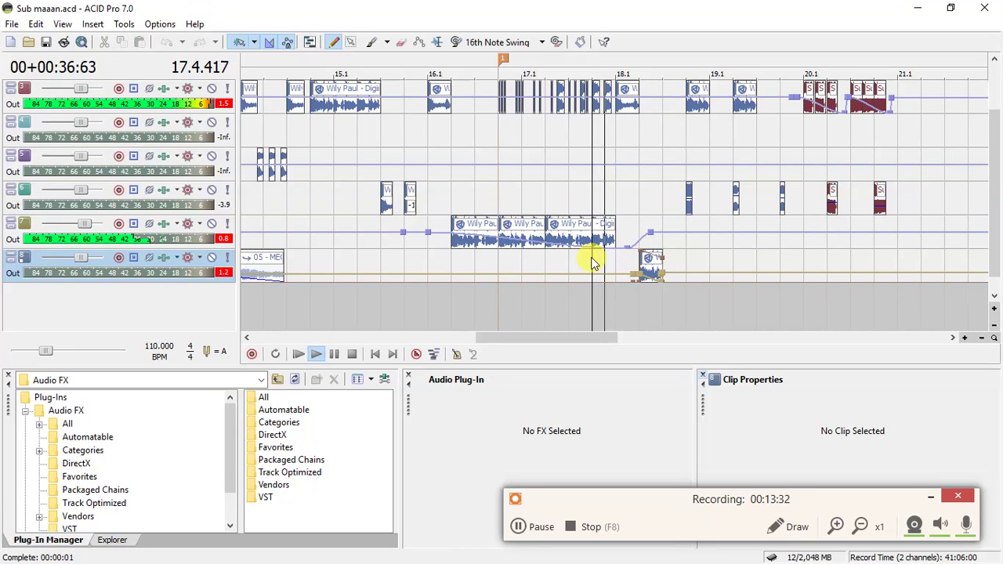
left_click(592, 263)
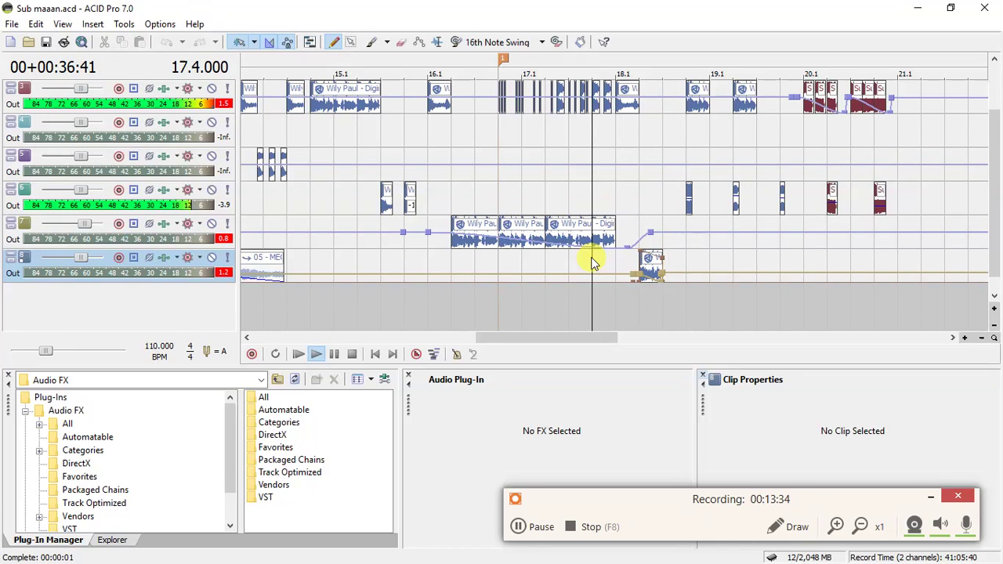
key("space")
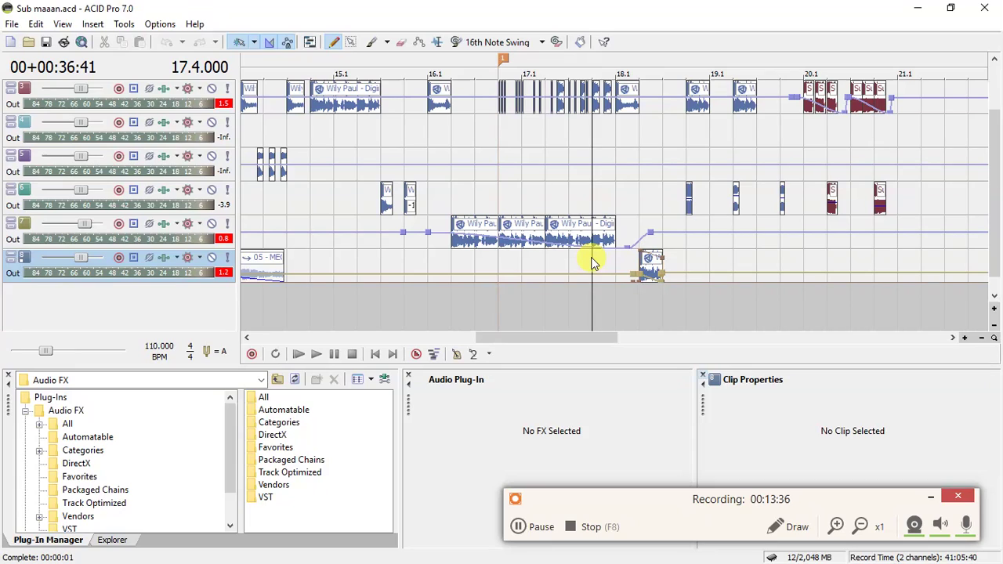